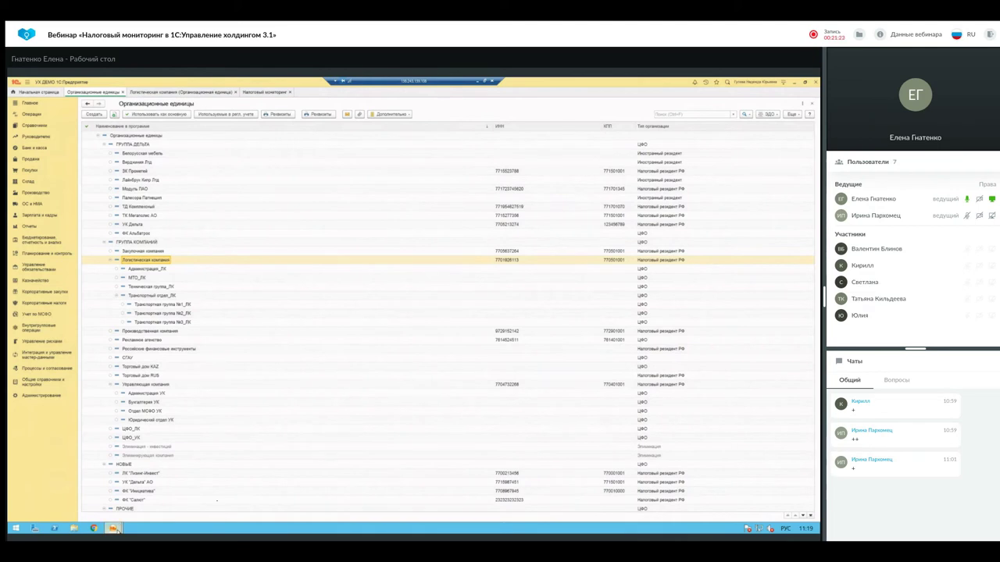
Switch to the other УХ ДЕМО window showing the tax reporting start page and maximize it
{"action": "mouse_move", "coordinate": [115, 529]}
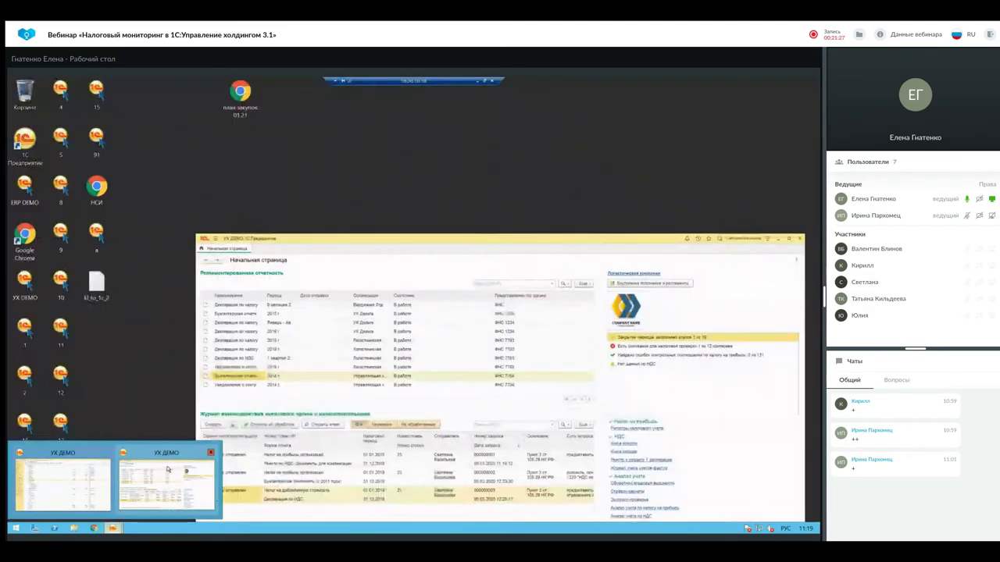
{"action": "left_click", "coordinate": [167, 469]}
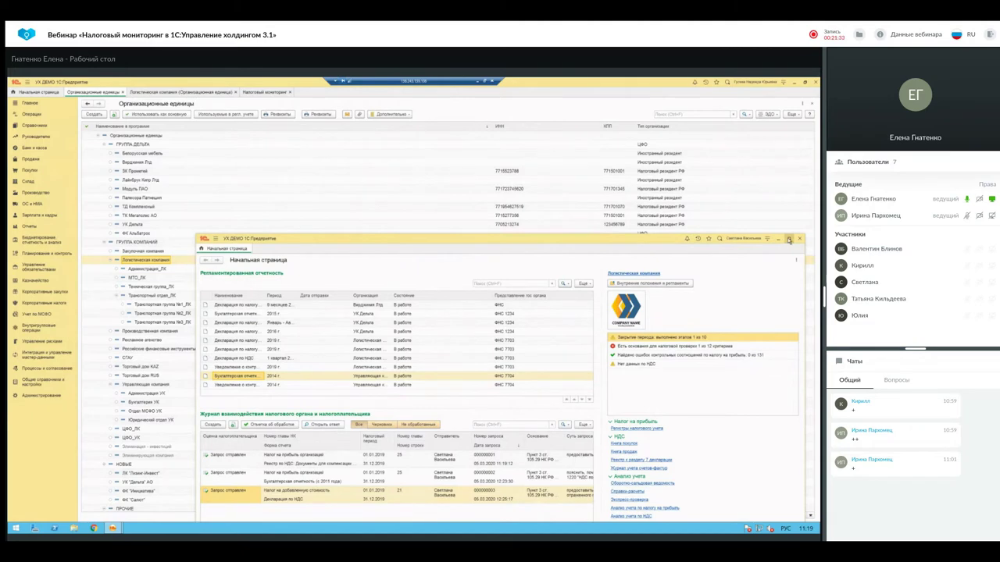
{"action": "left_click", "coordinate": [788, 239]}
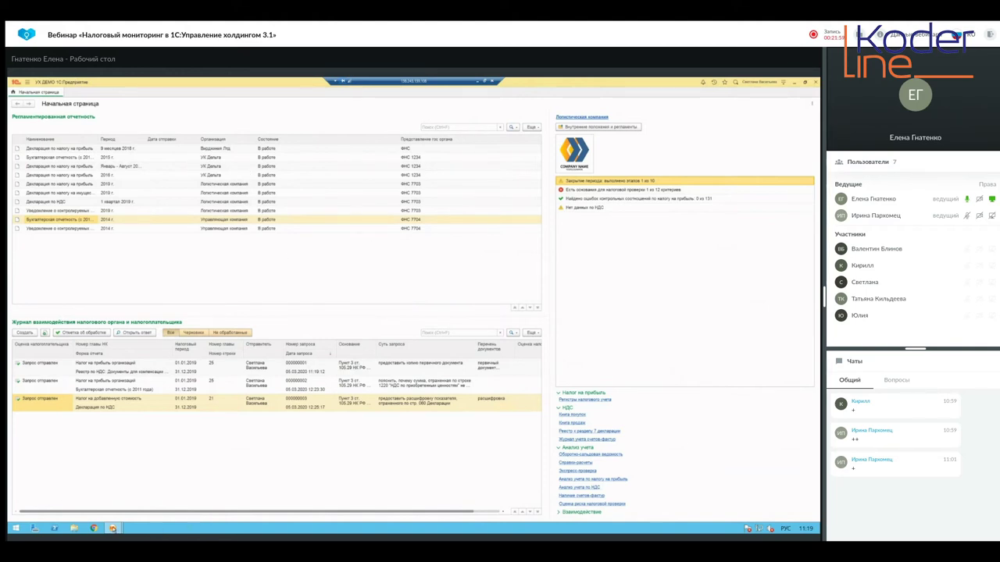
Switch back to the УХ ДЕМО window with the organizational units and show the Корпоративные налоги section to examine its Налоговый мониторинг commands
{"action": "mouse_move", "coordinate": [114, 529]}
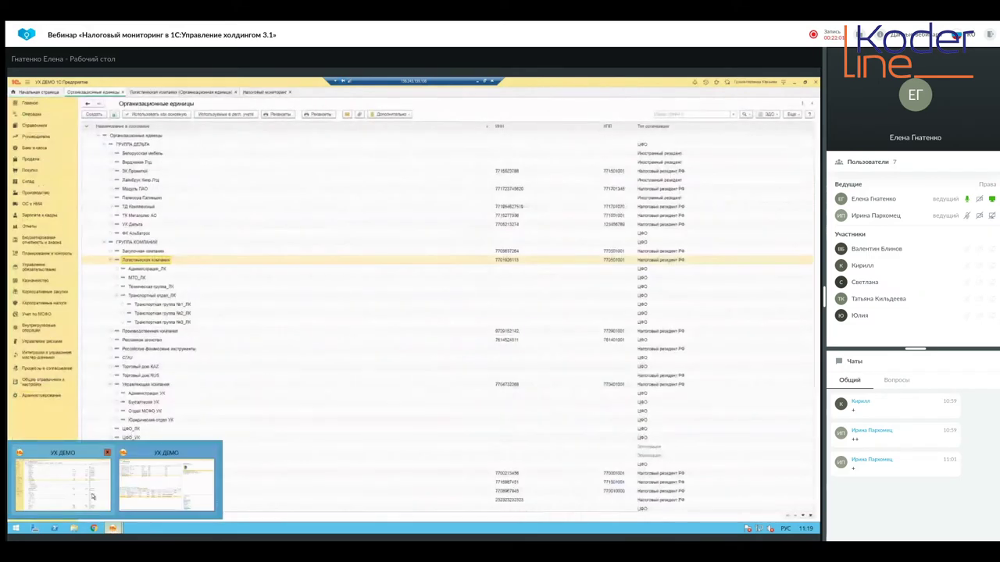
{"action": "left_click", "coordinate": [93, 497]}
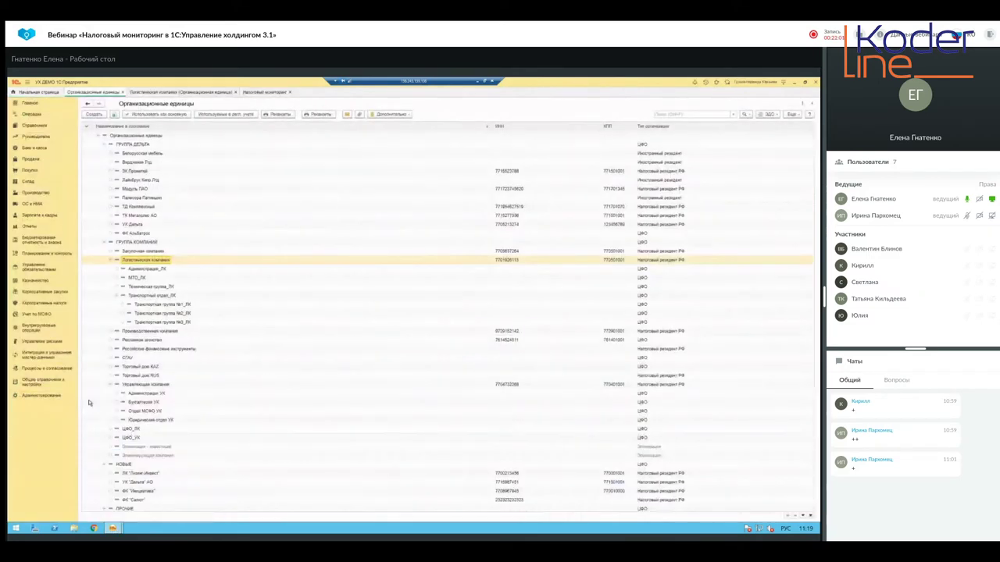
{"action": "left_click", "coordinate": [40, 306]}
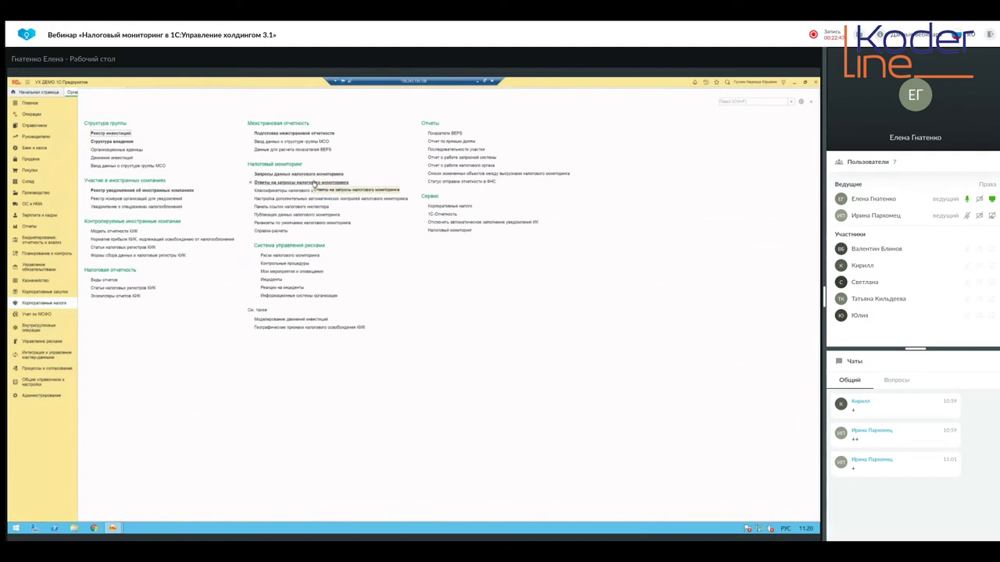
{"action": "key", "text": "Down"}
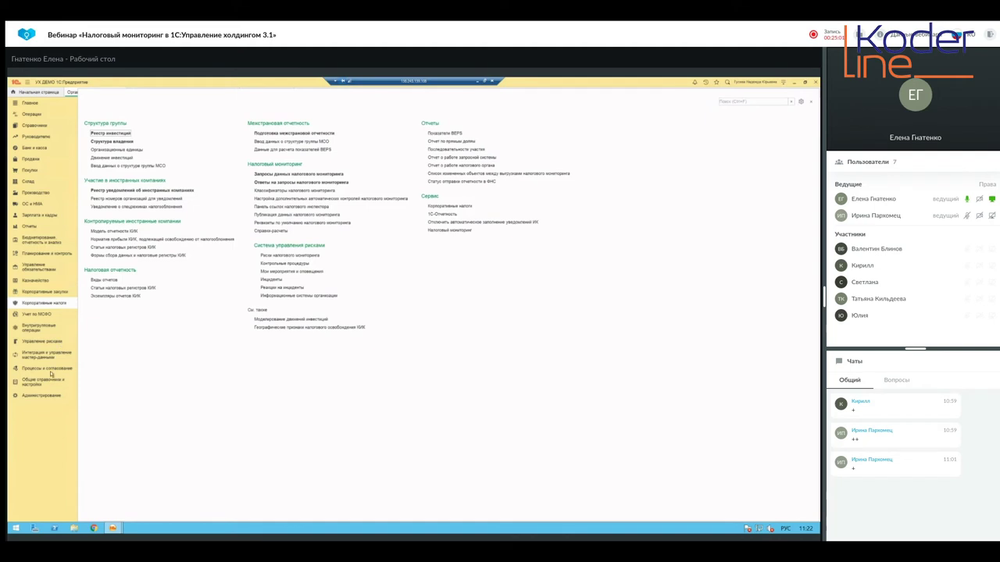
Search the functions from Общие справочники и настройки for "контрагент" and open the Контрагенты directory
{"action": "left_click", "coordinate": [47, 382]}
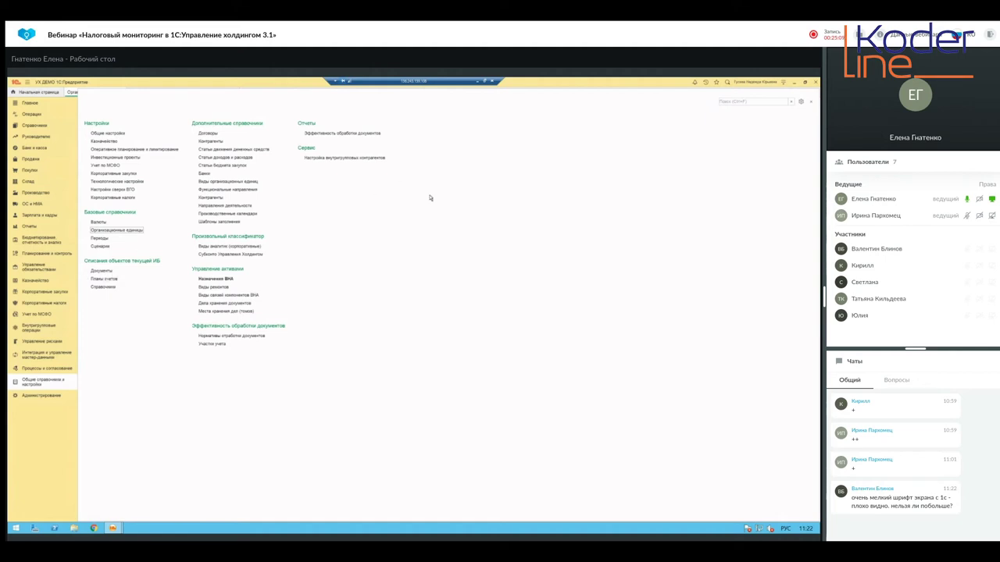
{"action": "left_click", "coordinate": [731, 102]}
{"action": "type", "text": "контр"}
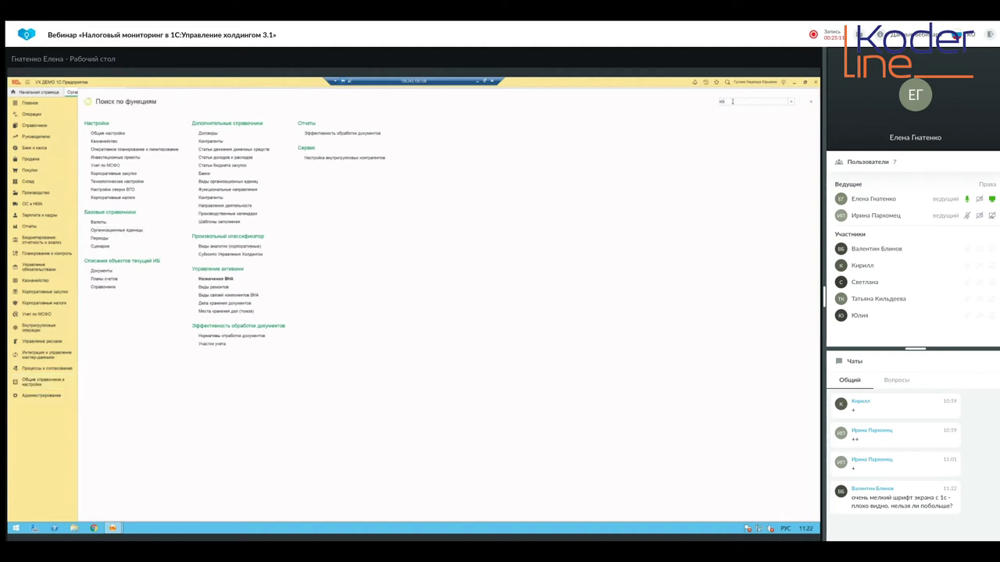
{"action": "type", "text": "агент"}
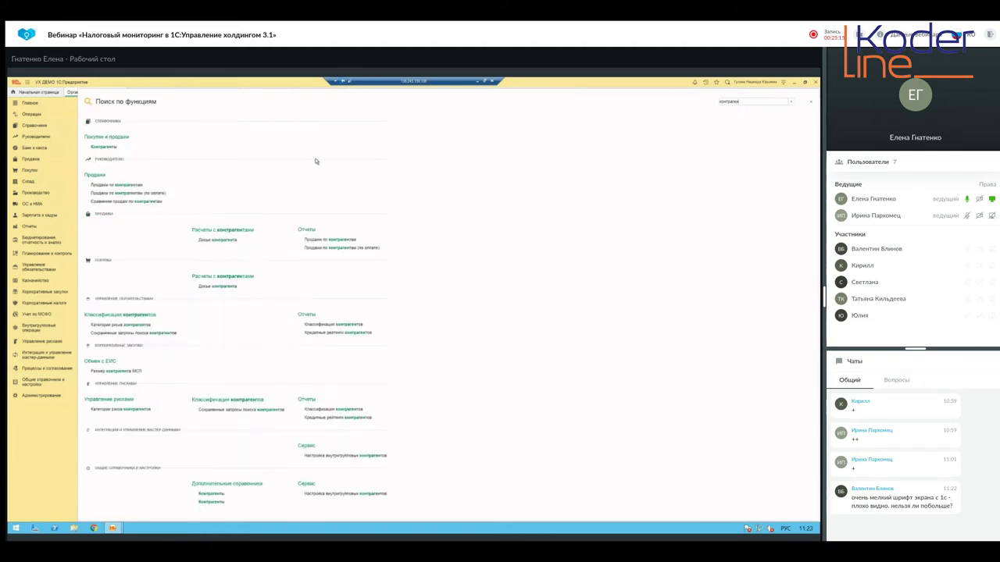
{"action": "left_click", "coordinate": [102, 147]}
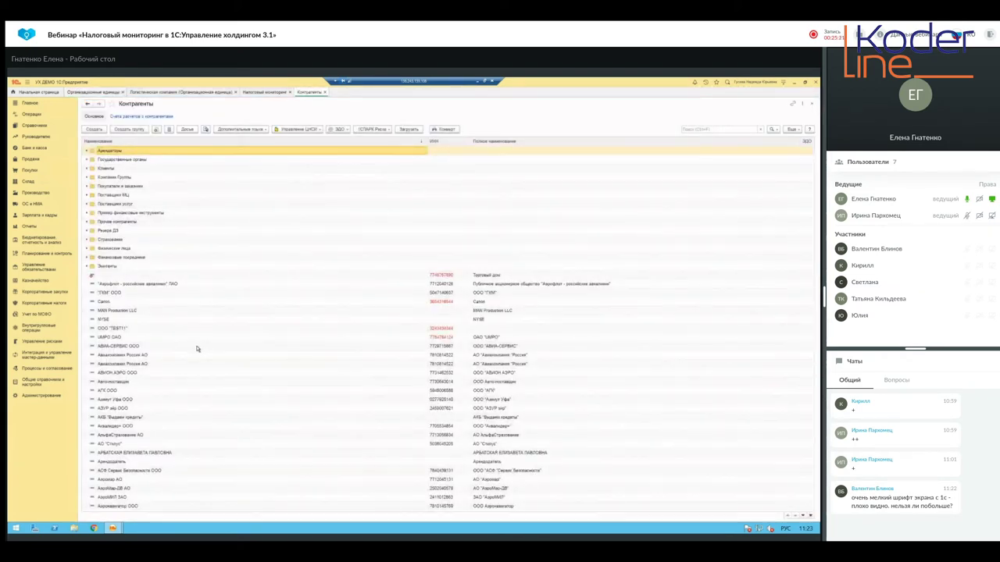
Open the "ГКМ" ООО counterparty card, copy its ИНН and close the card
{"action": "left_click", "coordinate": [138, 294]}
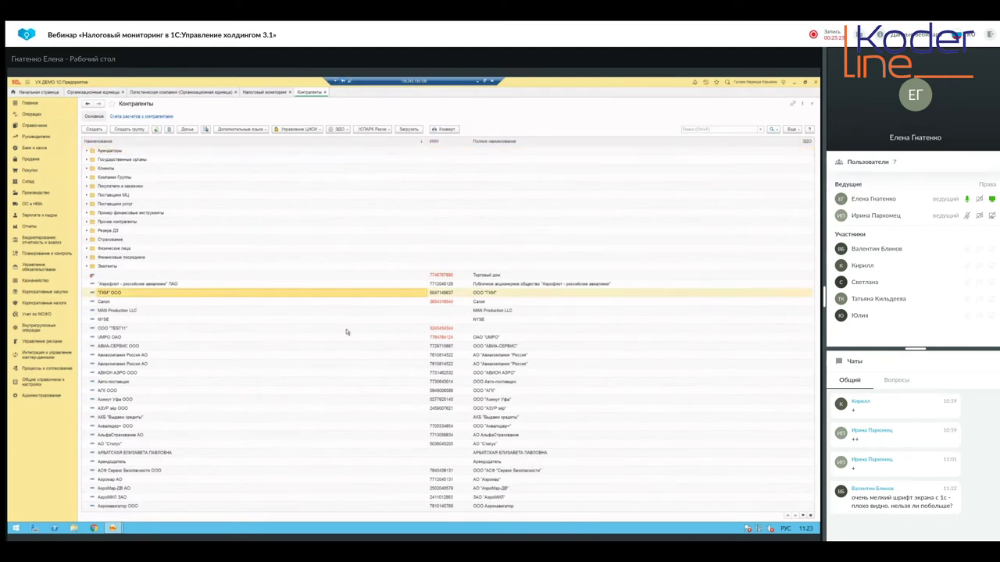
{"action": "double_click", "coordinate": [455, 294]}
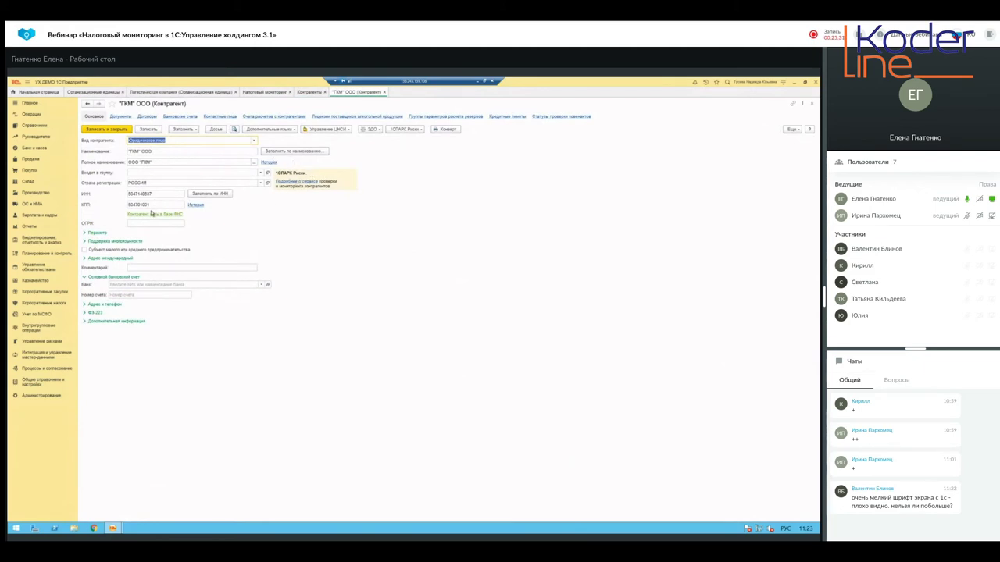
{"action": "double_click", "coordinate": [152, 195]}
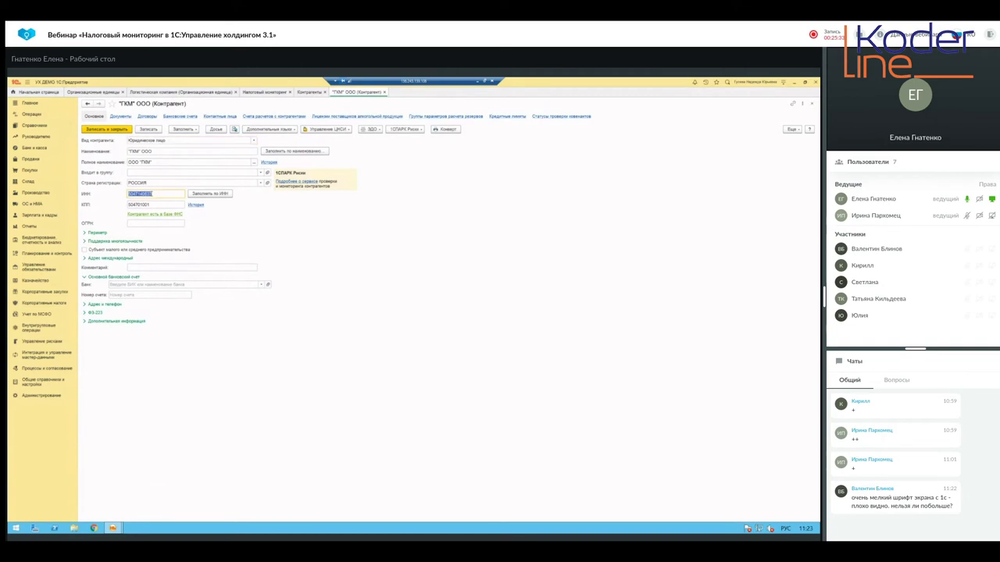
{"action": "right_click", "coordinate": [152, 194]}
{"action": "left_click", "coordinate": [168, 222]}
{"action": "left_click", "coordinate": [384, 92]}
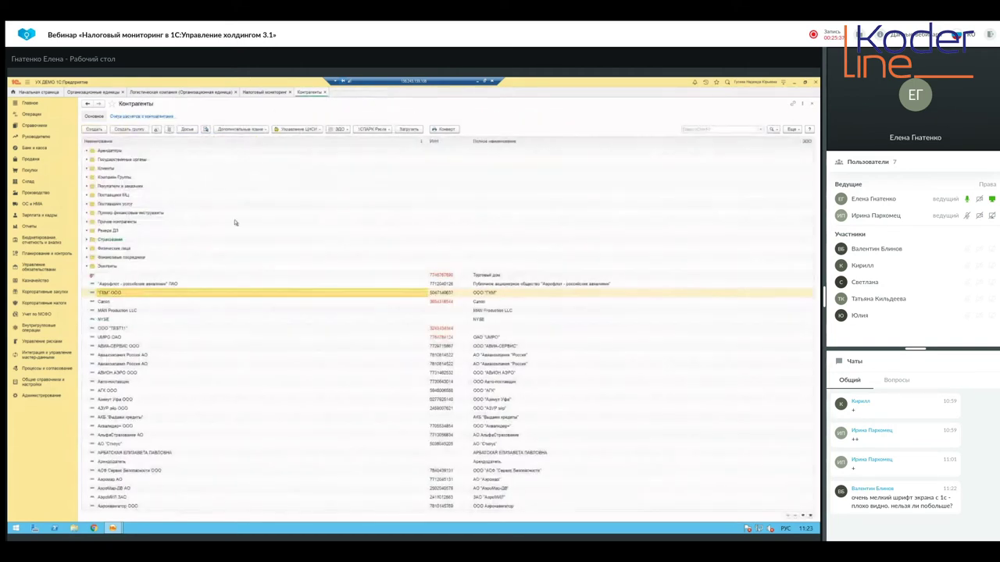
Try to autofill a new counterparty's details from the copied ИНН, and close the new card without saving
{"action": "left_click", "coordinate": [98, 130]}
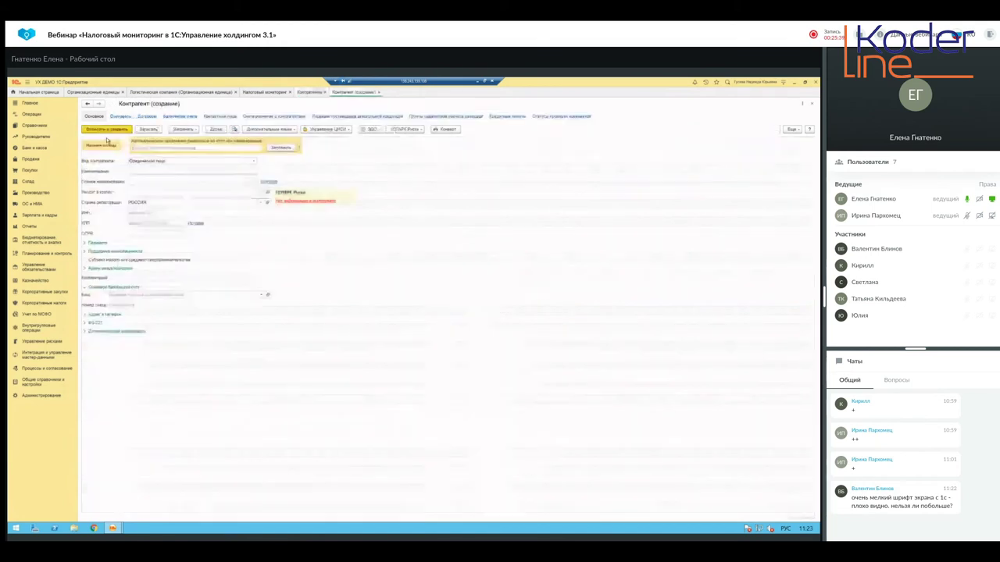
{"action": "right_click", "coordinate": [152, 147]}
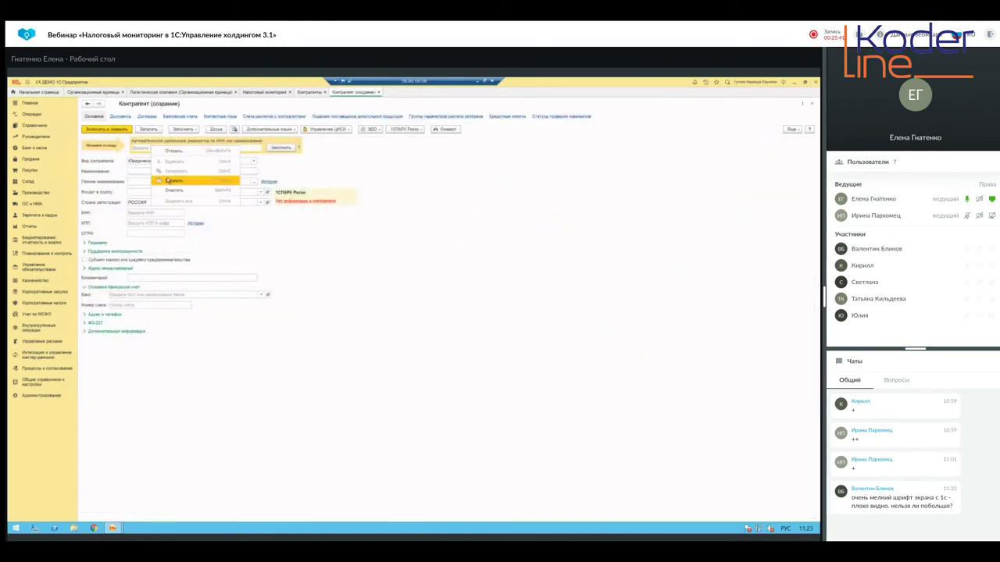
{"action": "left_click", "coordinate": [169, 181]}
{"action": "left_click", "coordinate": [293, 148]}
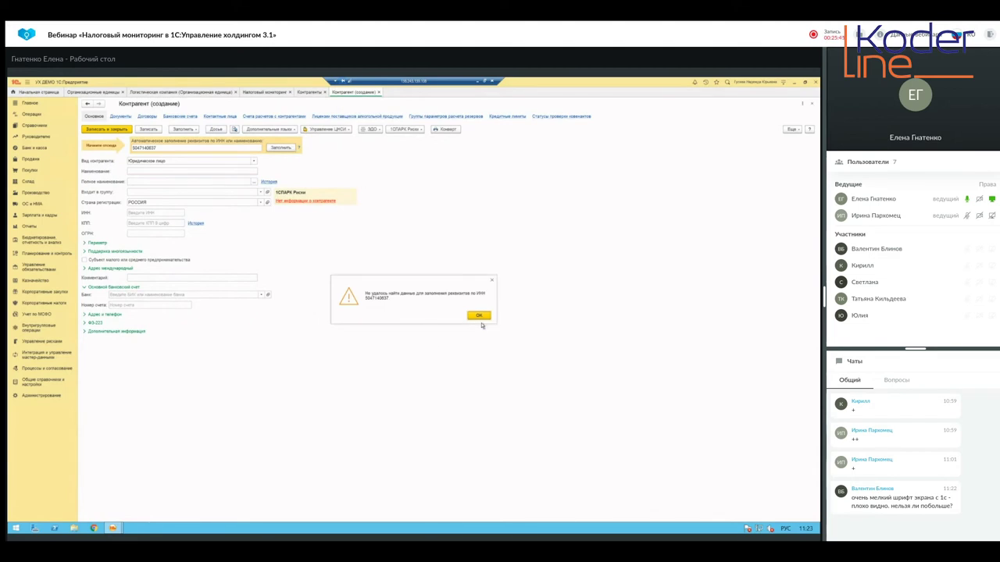
{"action": "left_click", "coordinate": [479, 316]}
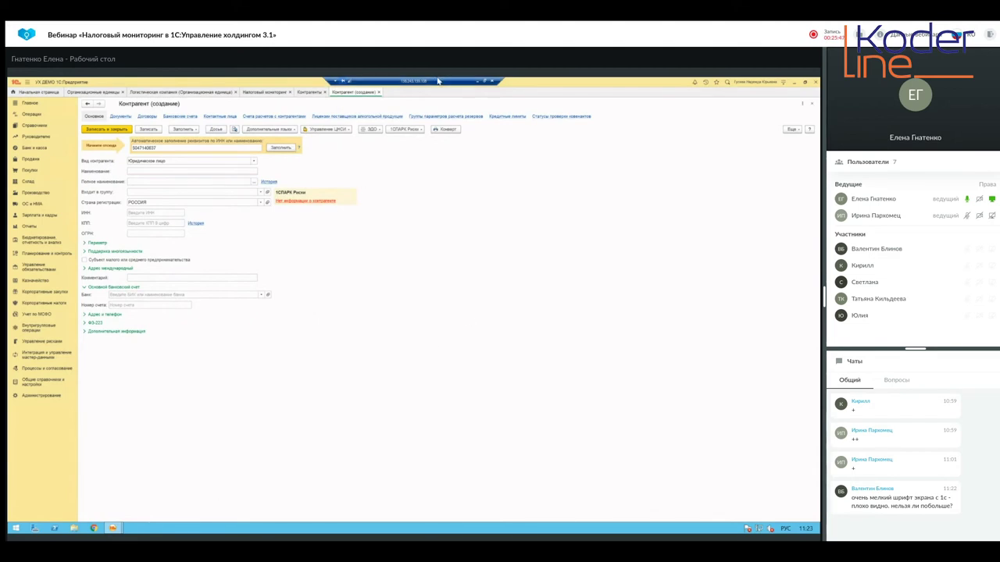
{"action": "left_click", "coordinate": [379, 92]}
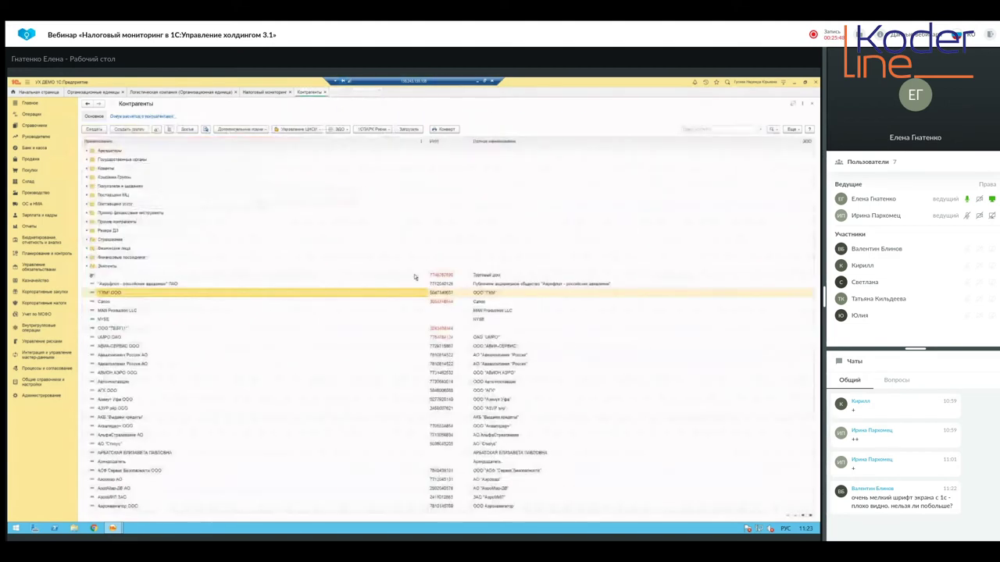
Reopen the "ГКМ" ООО card, view the ФНС counterparty check information from its status link, and return to the card
{"action": "double_click", "coordinate": [223, 291]}
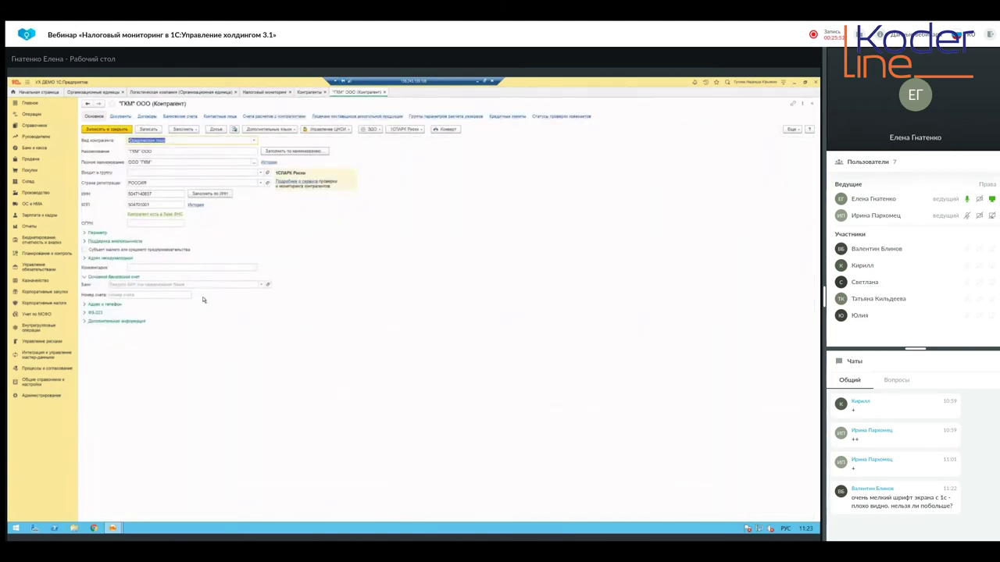
{"action": "left_click", "coordinate": [155, 216]}
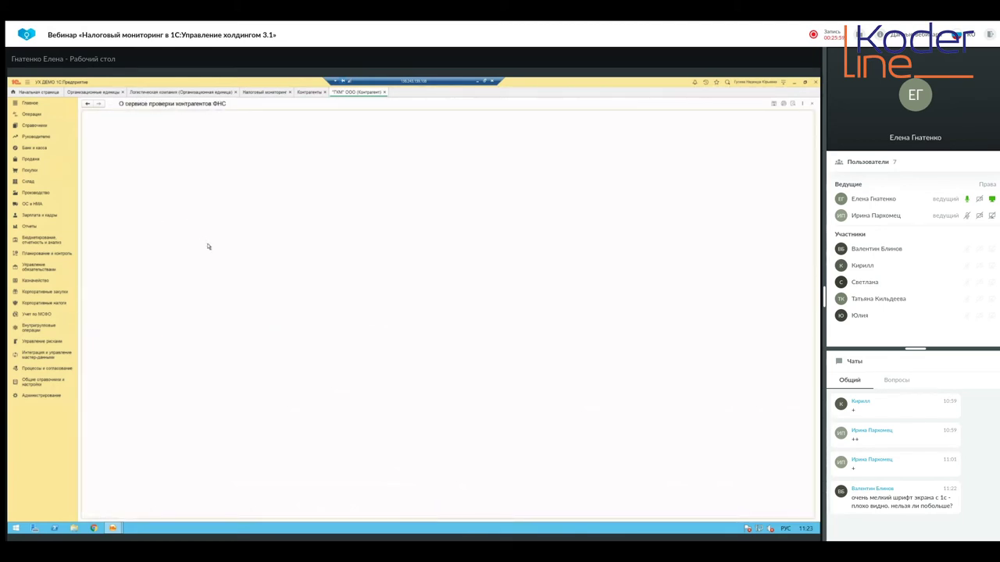
{"action": "left_click", "coordinate": [311, 92]}
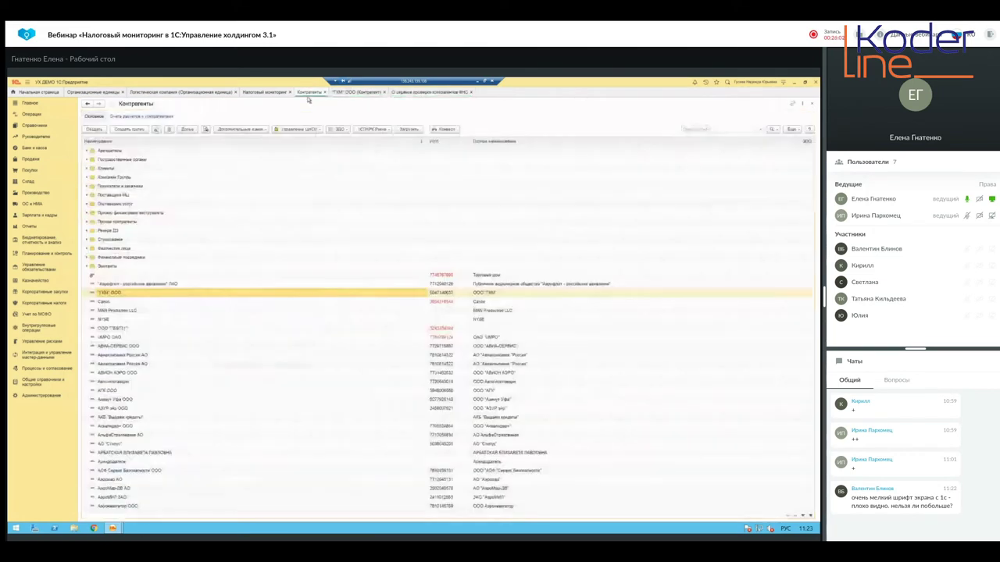
{"action": "left_click", "coordinate": [361, 92]}
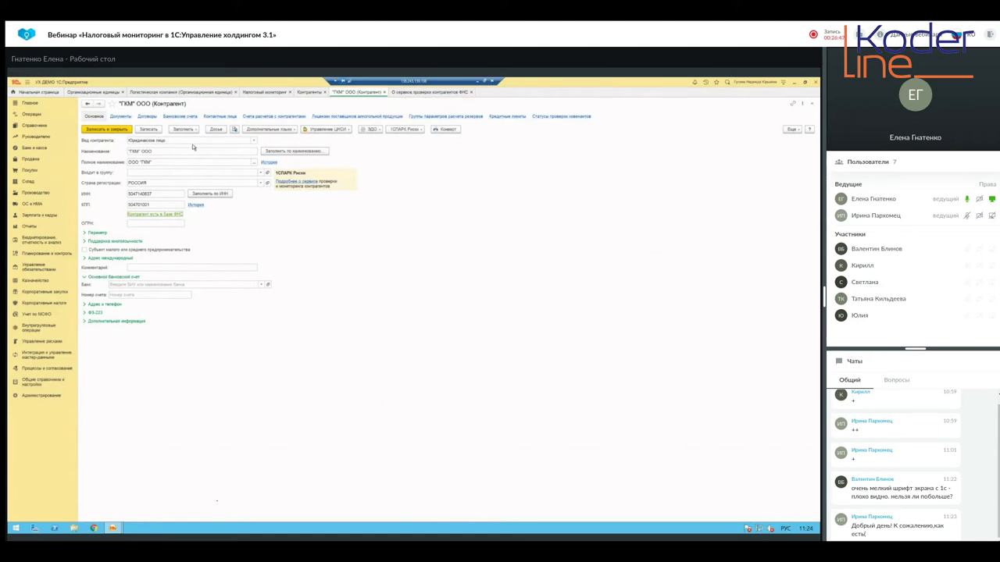
Search the functions for "авансов", open the Авансовые отчеты list and open the last report dated 31.03.2014
{"action": "left_click", "coordinate": [43, 95]}
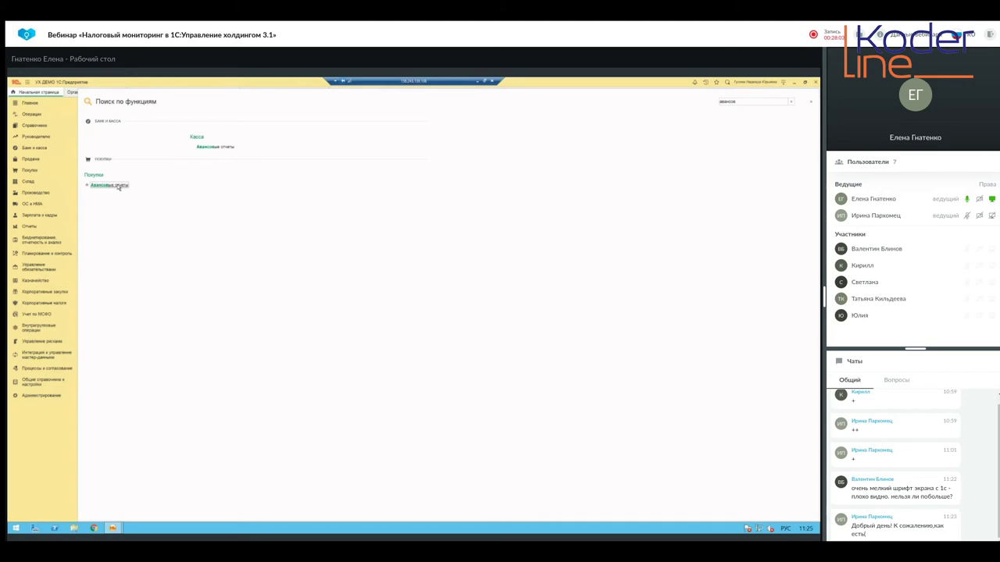
{"action": "left_click", "coordinate": [109, 185]}
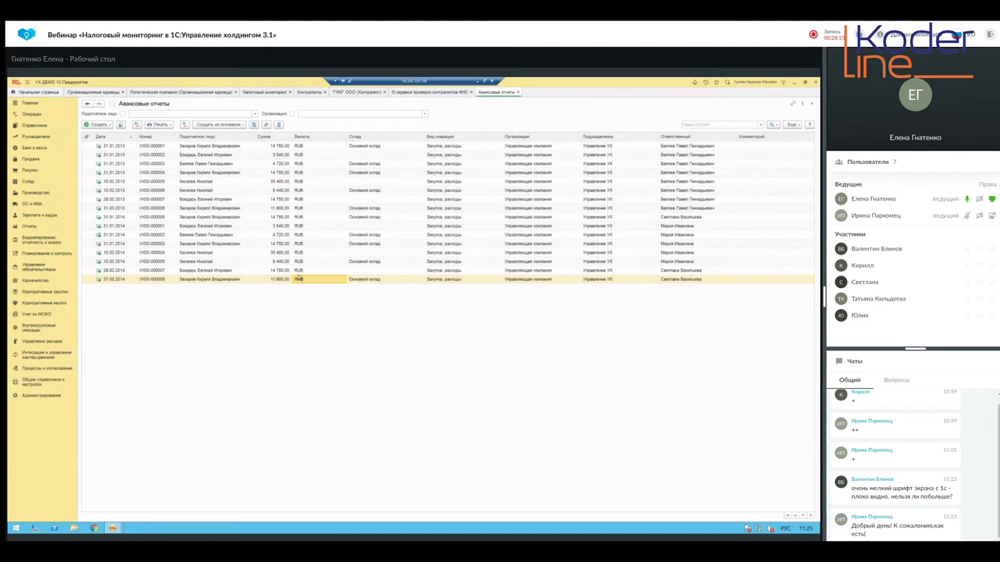
{"action": "key", "text": "Return"}
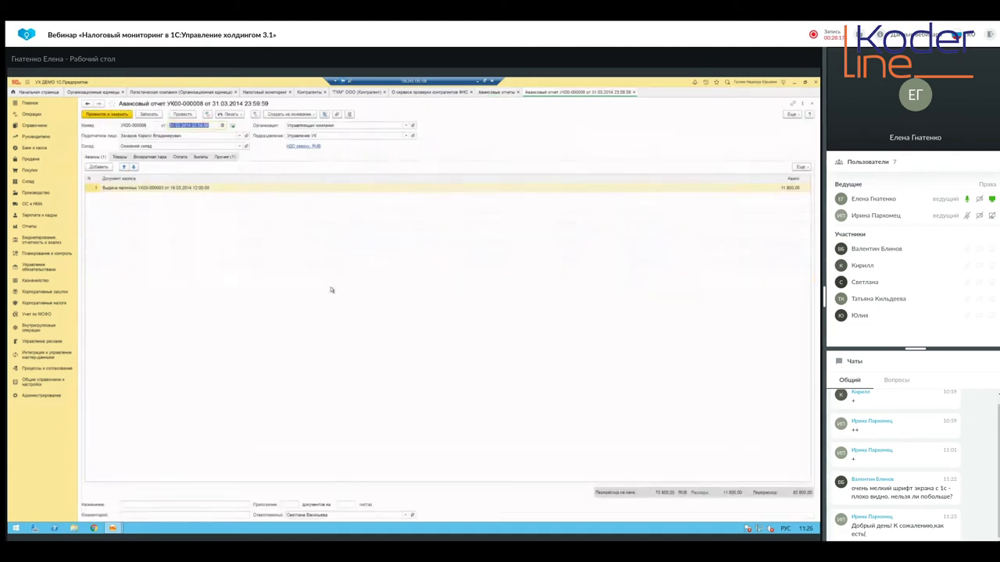
Open the attached files of the 31.03.2014 advance report and add the desktop text file kl_to_1c from disk
{"action": "left_click", "coordinate": [336, 115]}
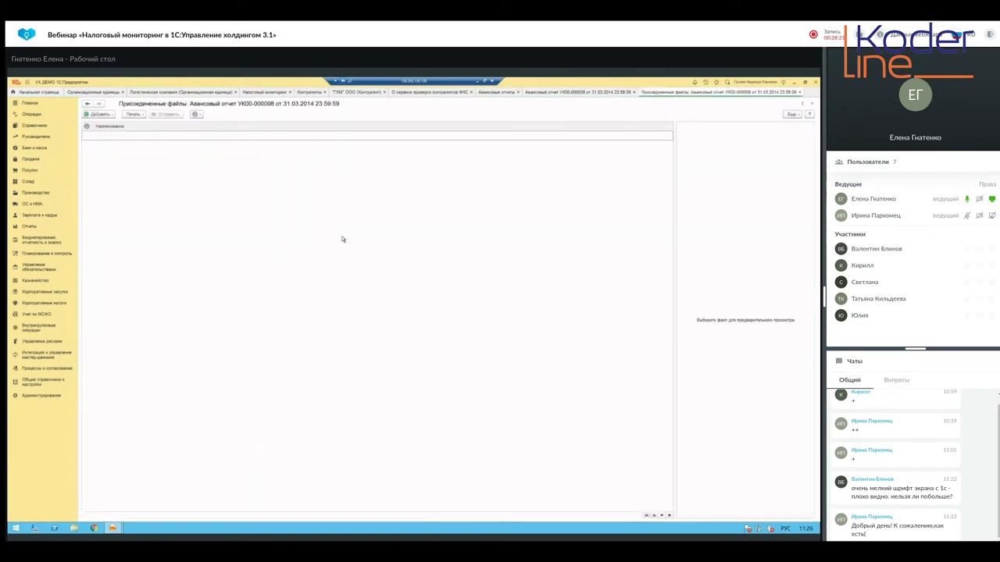
{"action": "left_click", "coordinate": [582, 93]}
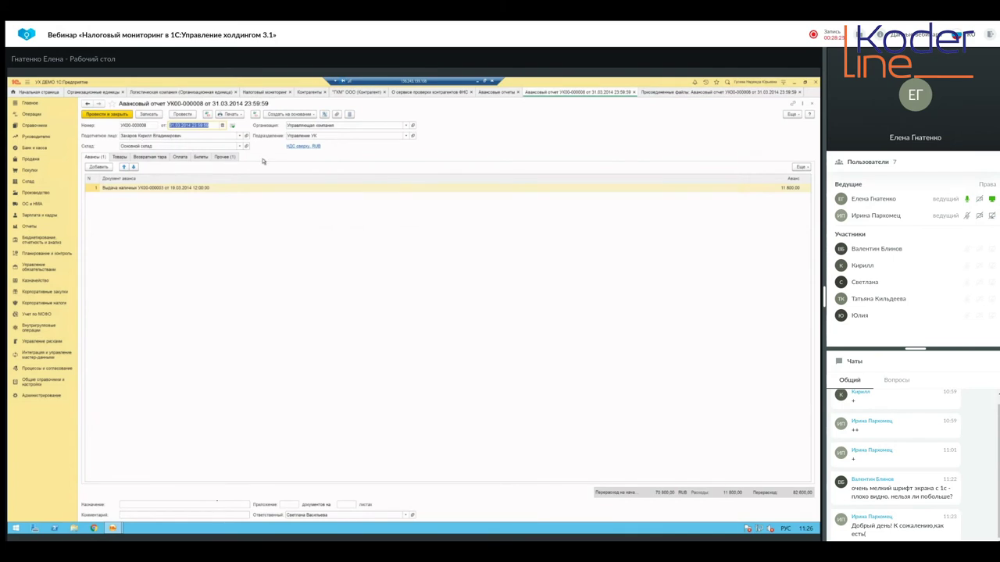
{"action": "left_click", "coordinate": [650, 93]}
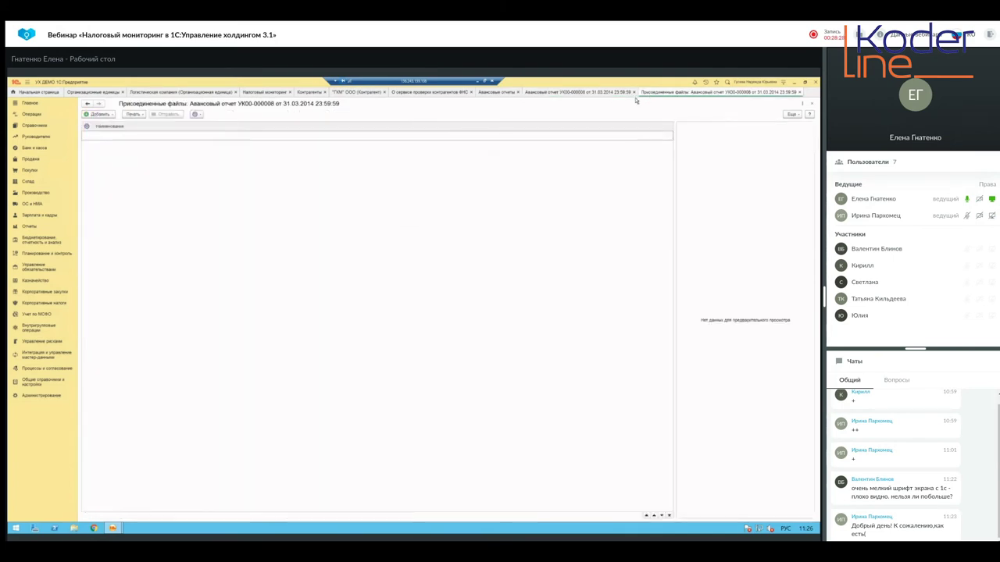
{"action": "left_click", "coordinate": [112, 115]}
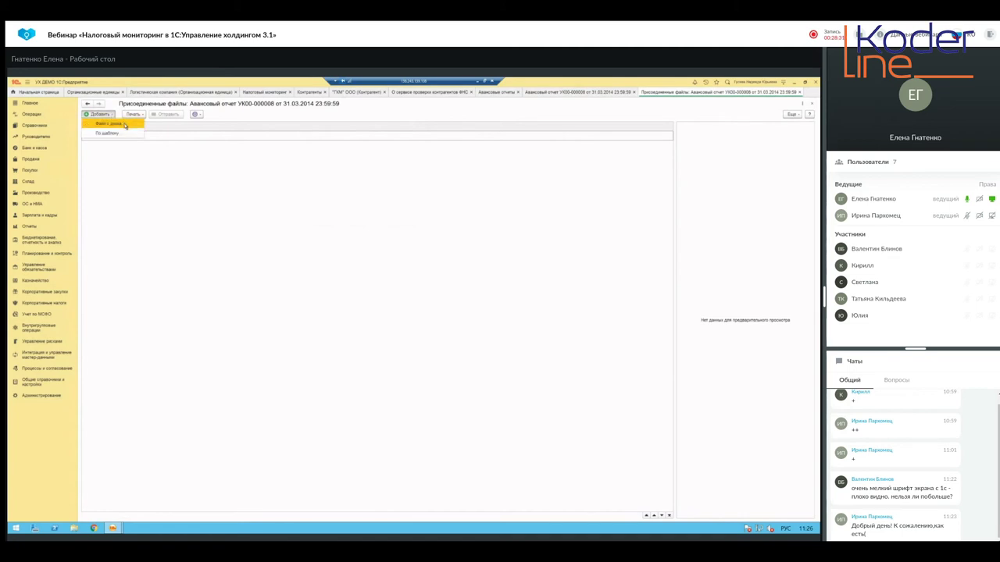
{"action": "left_click", "coordinate": [124, 126]}
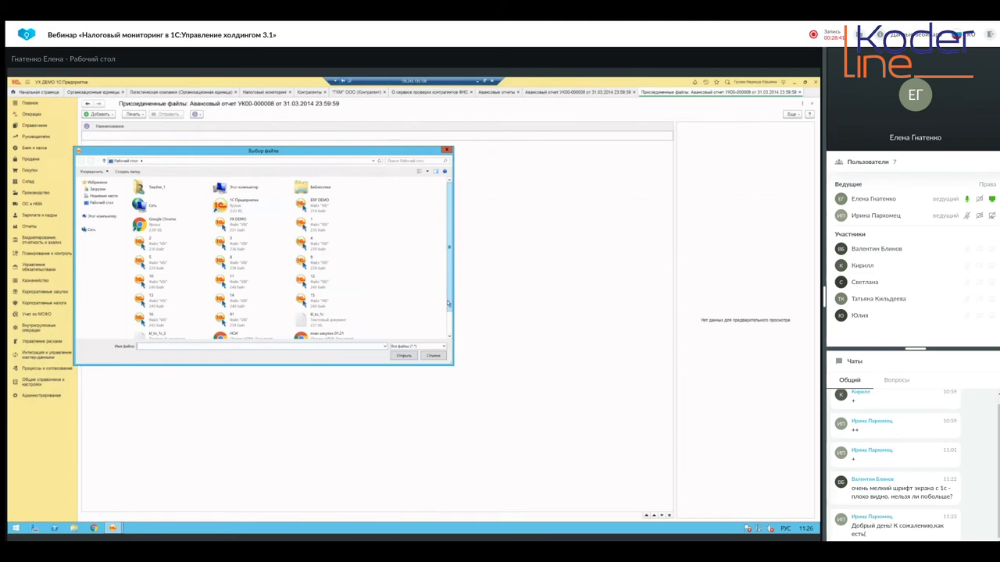
{"action": "scroll", "coordinate": [448, 303], "scroll_direction": "down", "scroll_amount": 1}
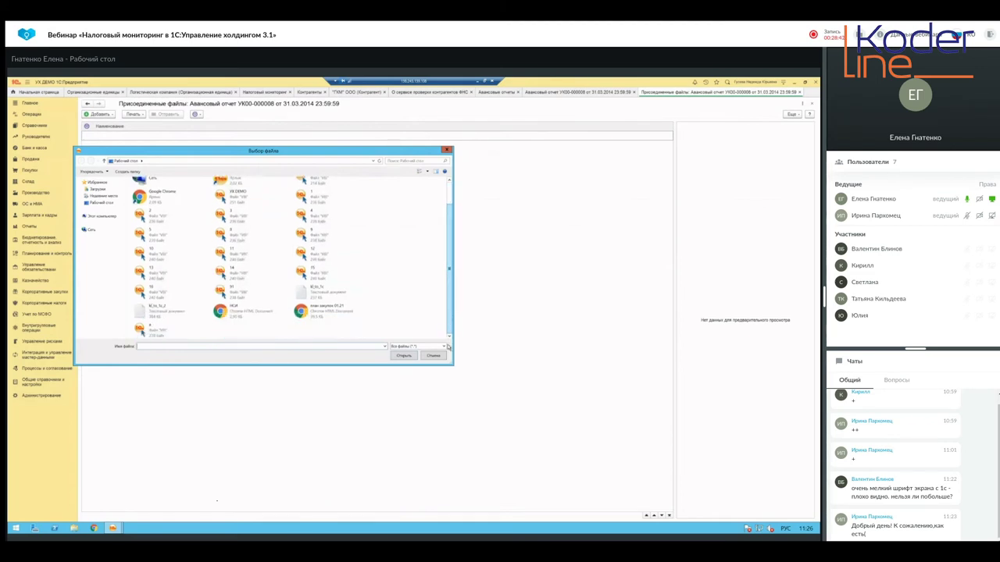
{"action": "left_click", "coordinate": [337, 300]}
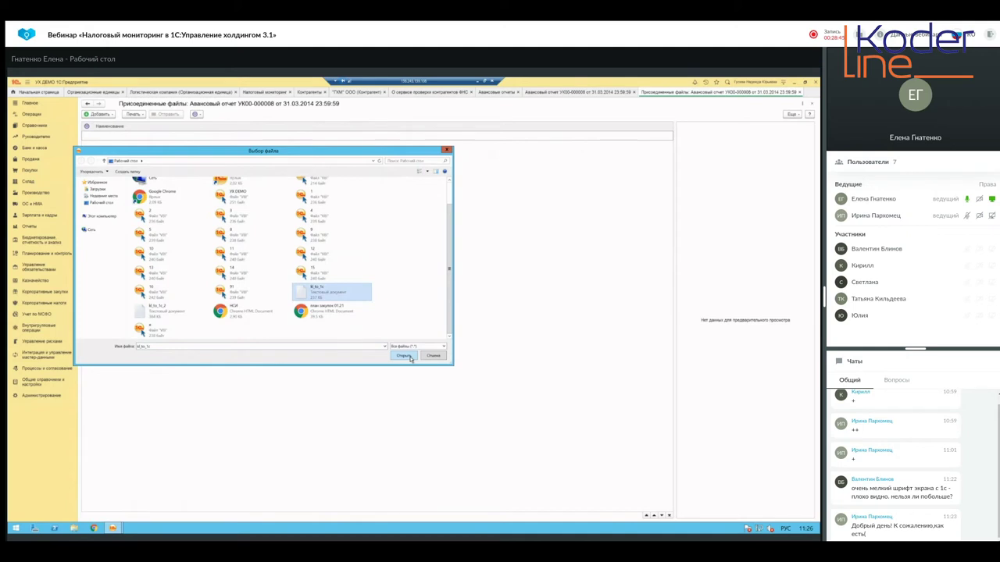
{"action": "left_click", "coordinate": [403, 356]}
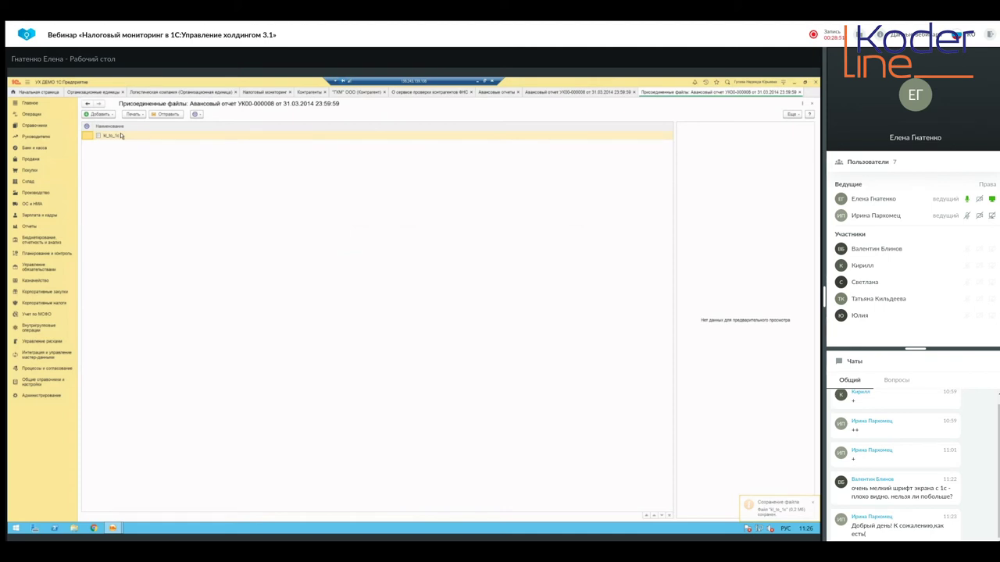
View the contents of the attached kl_to_1c file and return to the list of attached files
{"action": "left_click", "coordinate": [121, 136]}
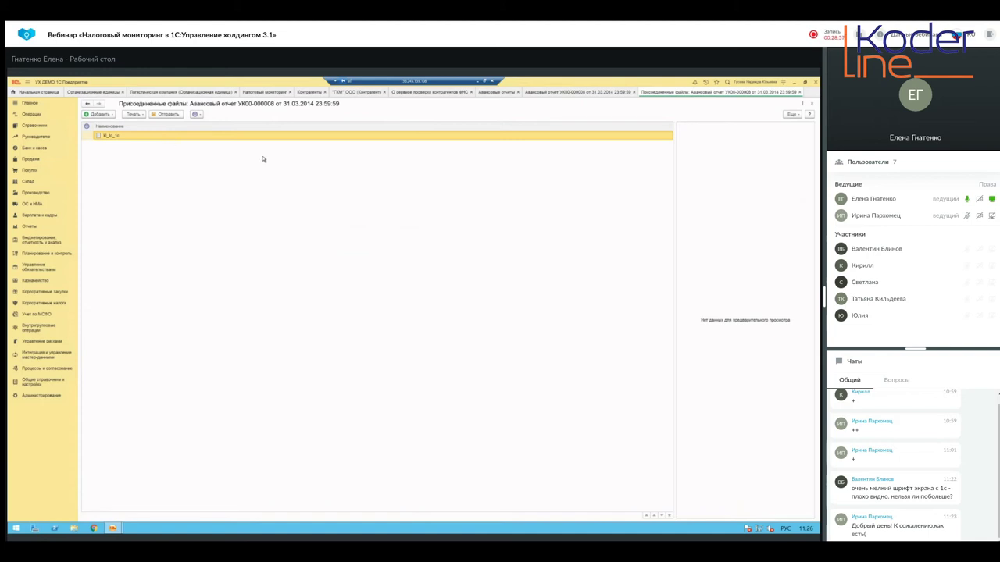
{"action": "double_click", "coordinate": [168, 136]}
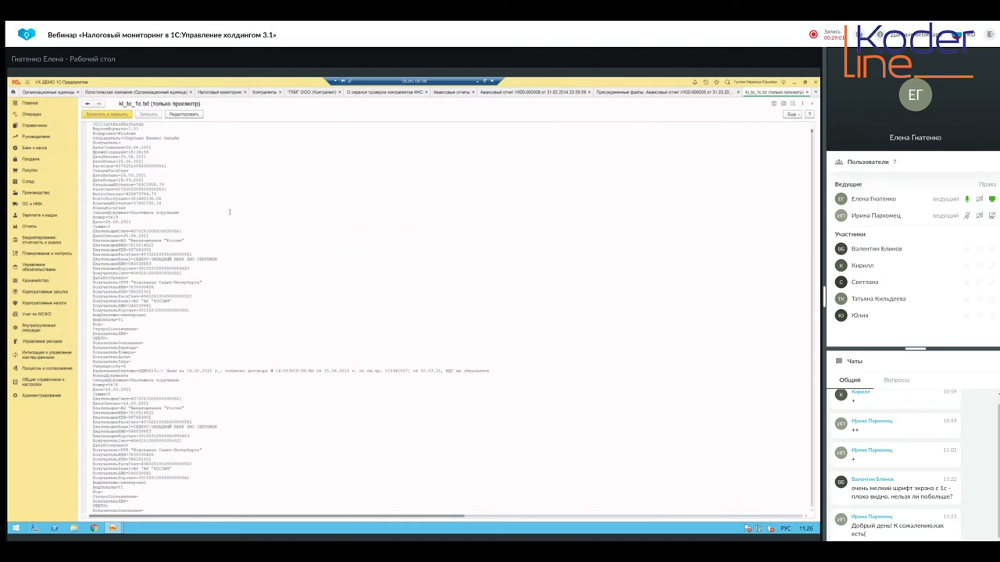
{"action": "left_click", "coordinate": [812, 103]}
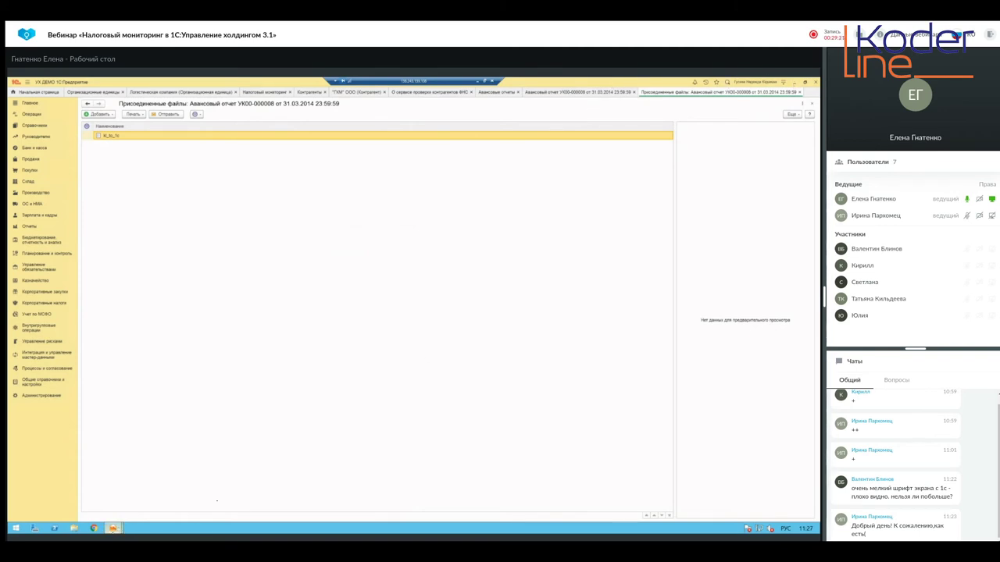
Switch to the tax inspector's УХ ДЕМО window, enlarge the start page scale slightly and apply it to all forms
{"action": "mouse_move", "coordinate": [113, 529]}
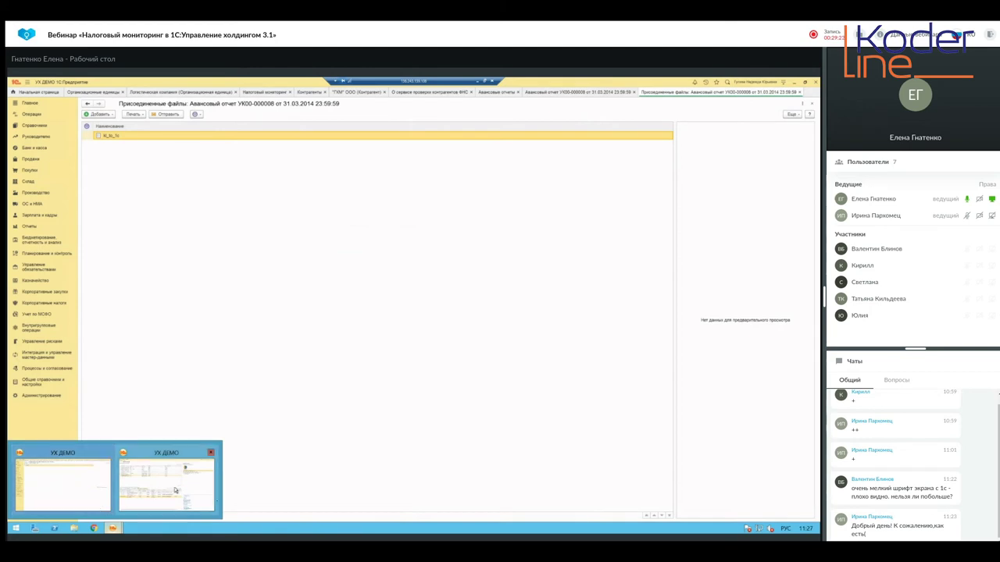
{"action": "left_click", "coordinate": [175, 490]}
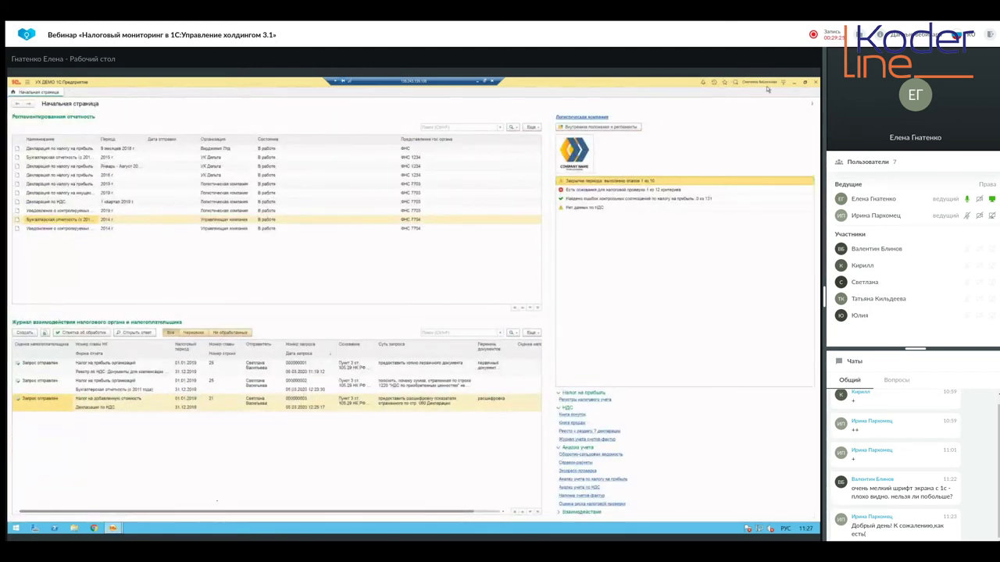
{"action": "left_click", "coordinate": [812, 103]}
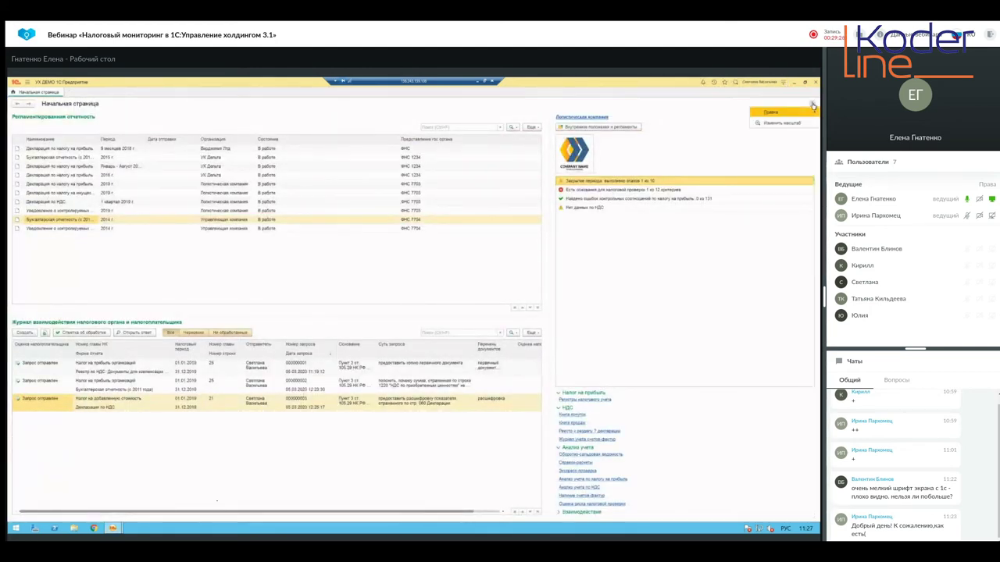
{"action": "left_click", "coordinate": [772, 123]}
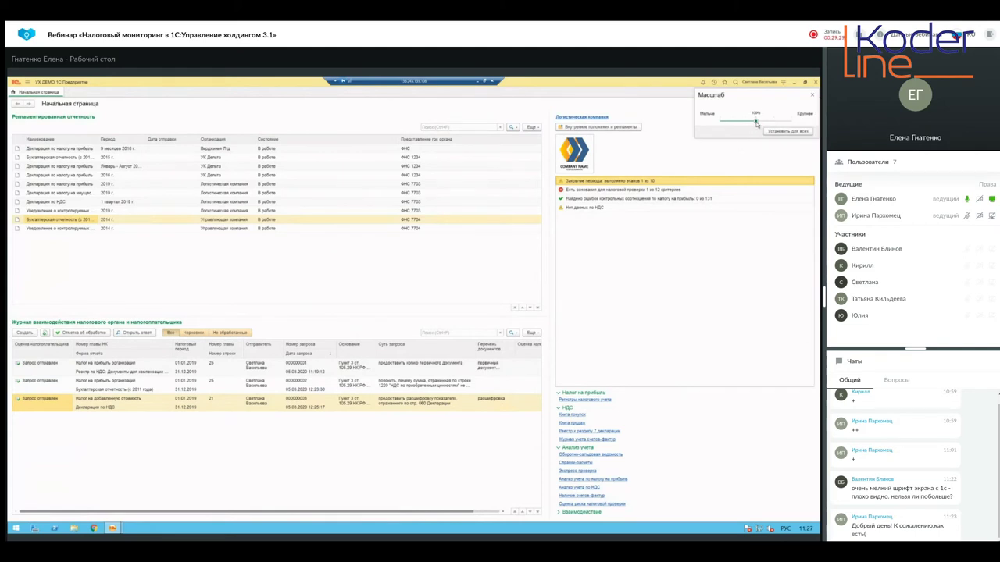
{"action": "left_click_drag", "start_coordinate": [761, 122], "coordinate": [764, 123]}
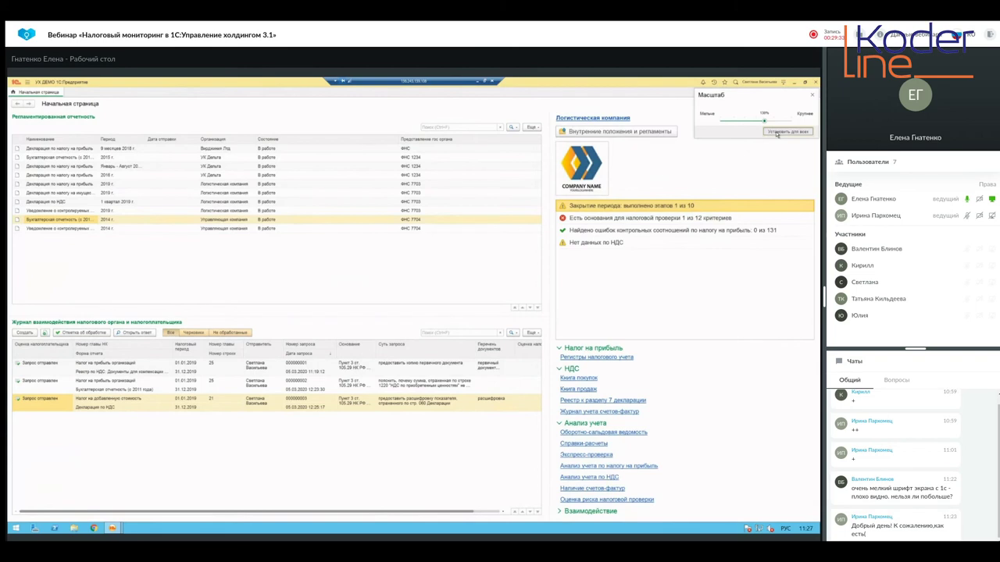
{"action": "left_click", "coordinate": [777, 134]}
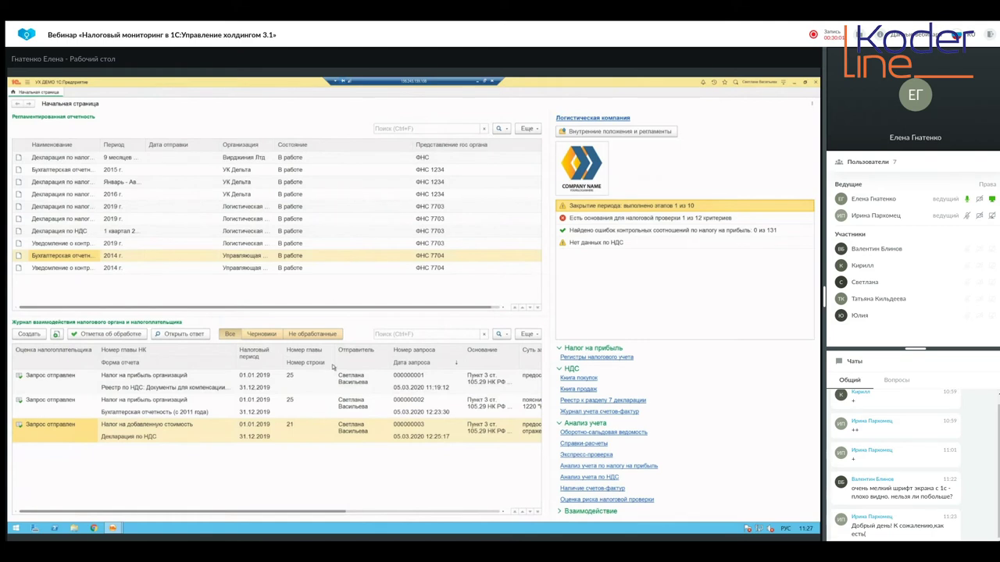
Widen the Наименование column of the regulated reports and open the Вирджиния Лтд profit tax declaration for 9 months of 2018
{"action": "left_click", "coordinate": [97, 153]}
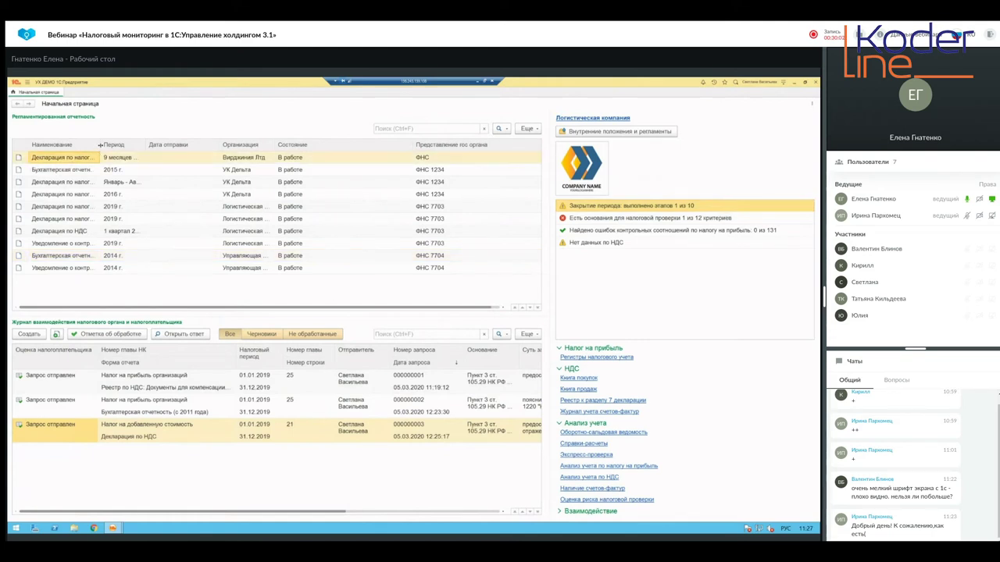
{"action": "double_click", "coordinate": [161, 153]}
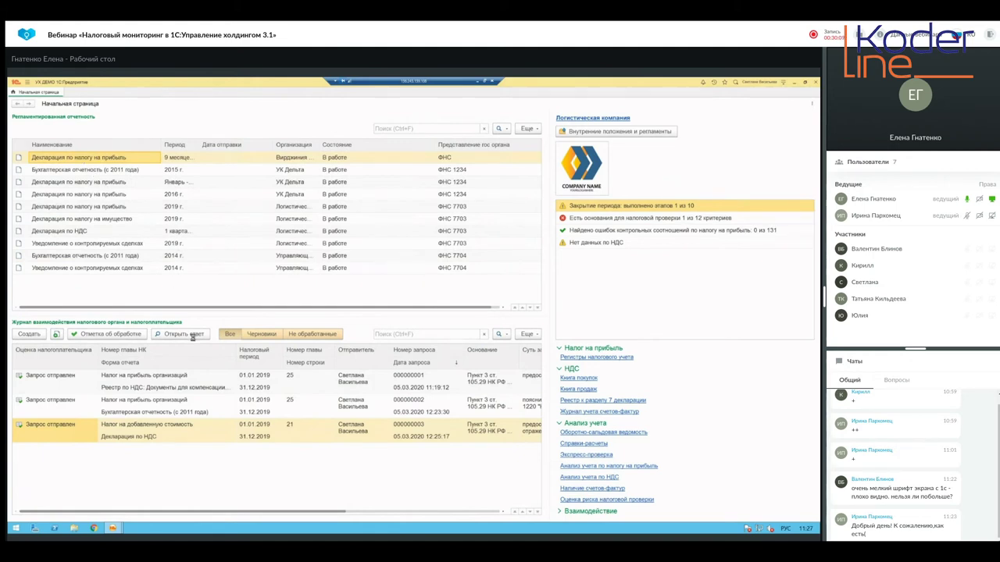
{"action": "key", "text": "Return"}
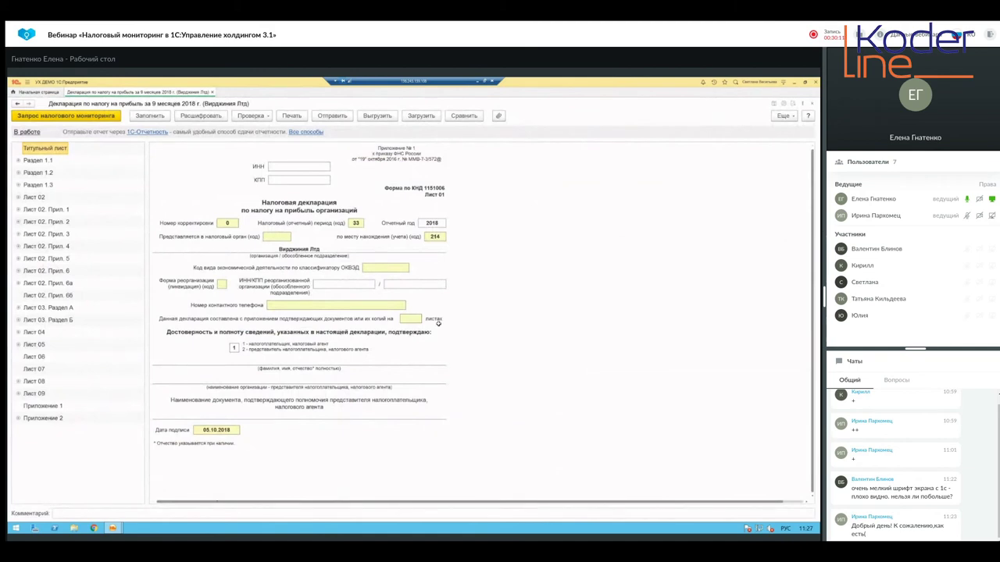
View Стр. 1 of Лист 02. Прил. 6а, check the declaration's attached files and return to the declaration
{"action": "left_click", "coordinate": [20, 283]}
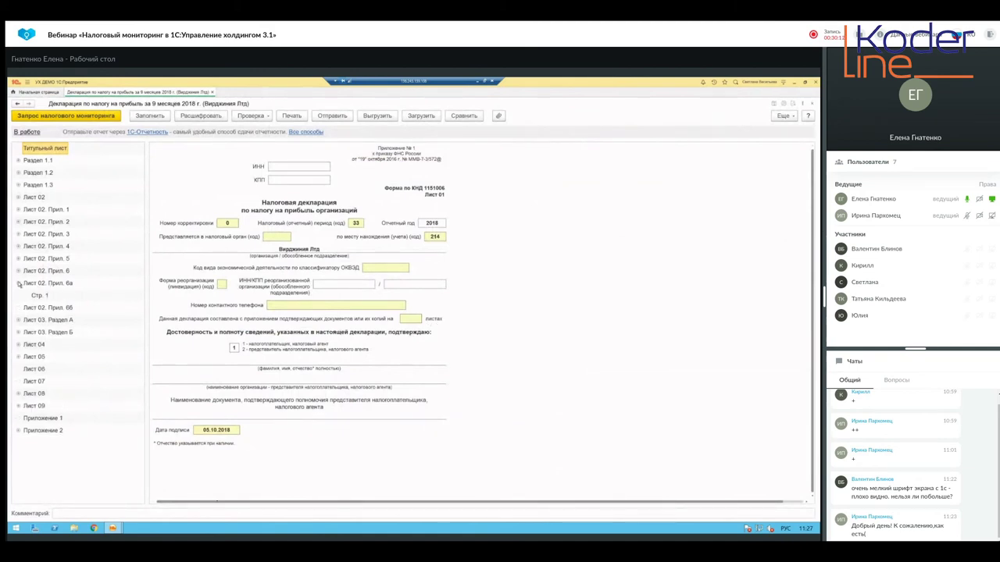
{"action": "left_click", "coordinate": [39, 296]}
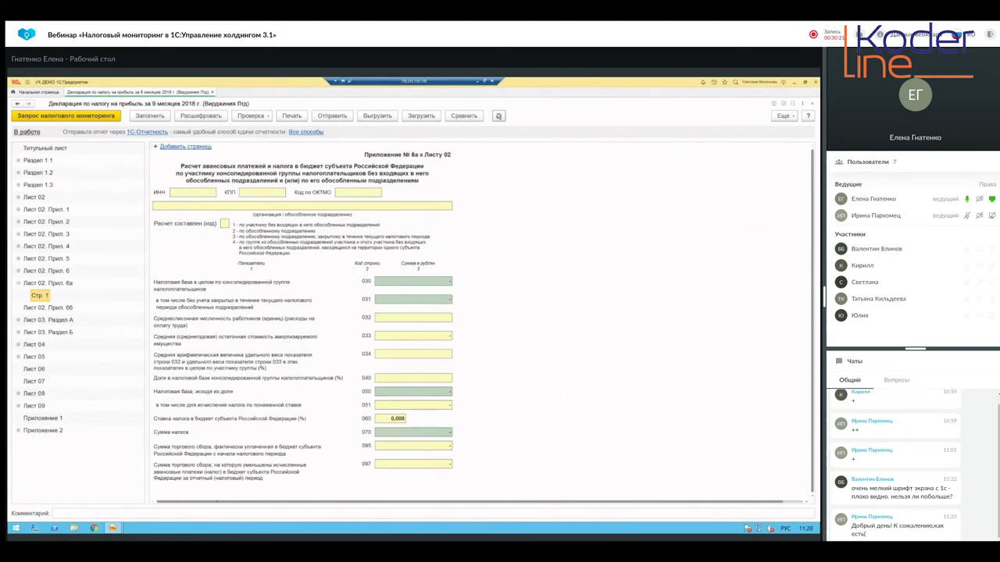
{"action": "left_click", "coordinate": [498, 116]}
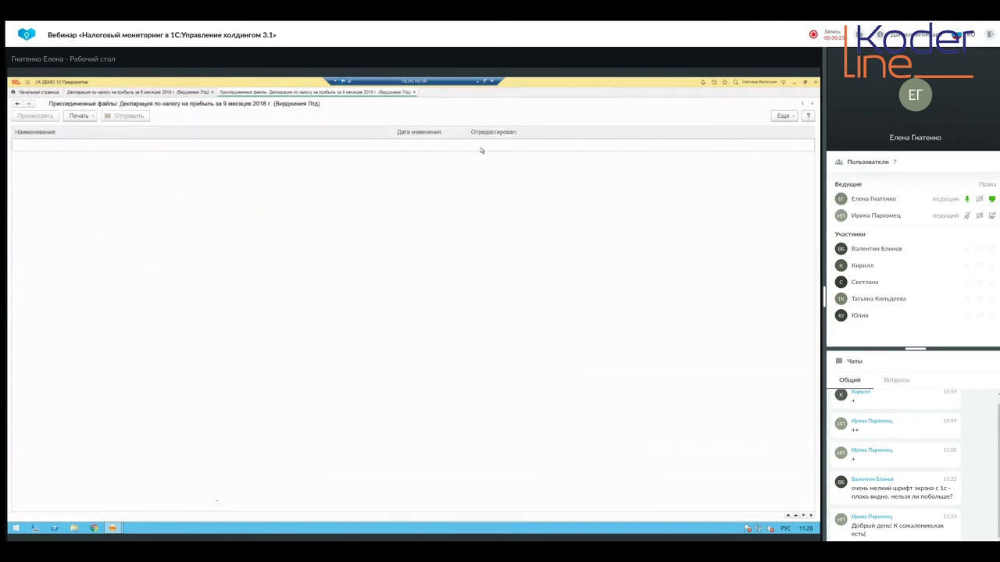
{"action": "left_click", "coordinate": [414, 93]}
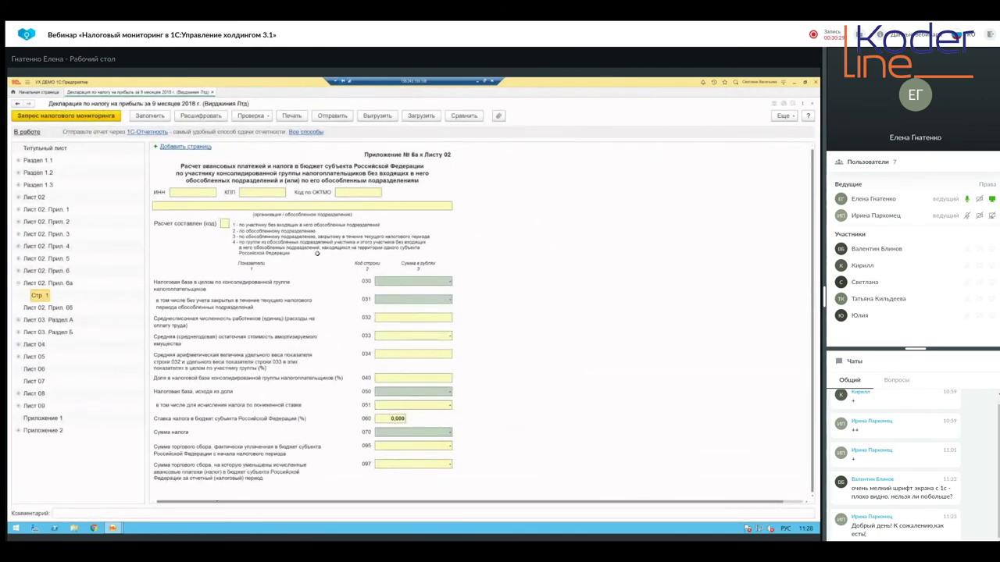
Request a breakdown for the line 060 tax rate, view it for all form indicators, and close the breakdown and the declaration
{"action": "left_click", "coordinate": [398, 419]}
{"action": "left_click", "coordinate": [201, 116]}
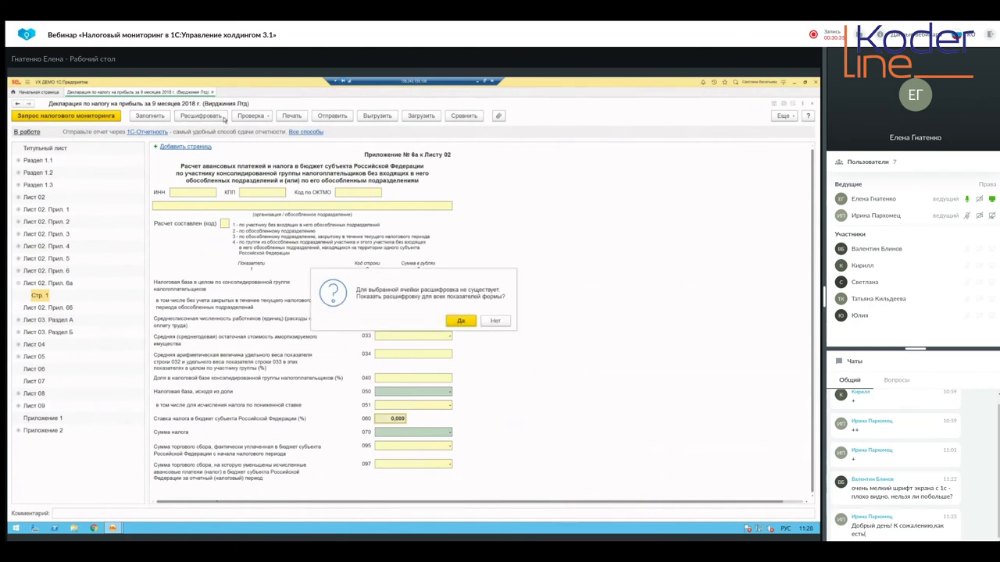
{"action": "left_click", "coordinate": [471, 321]}
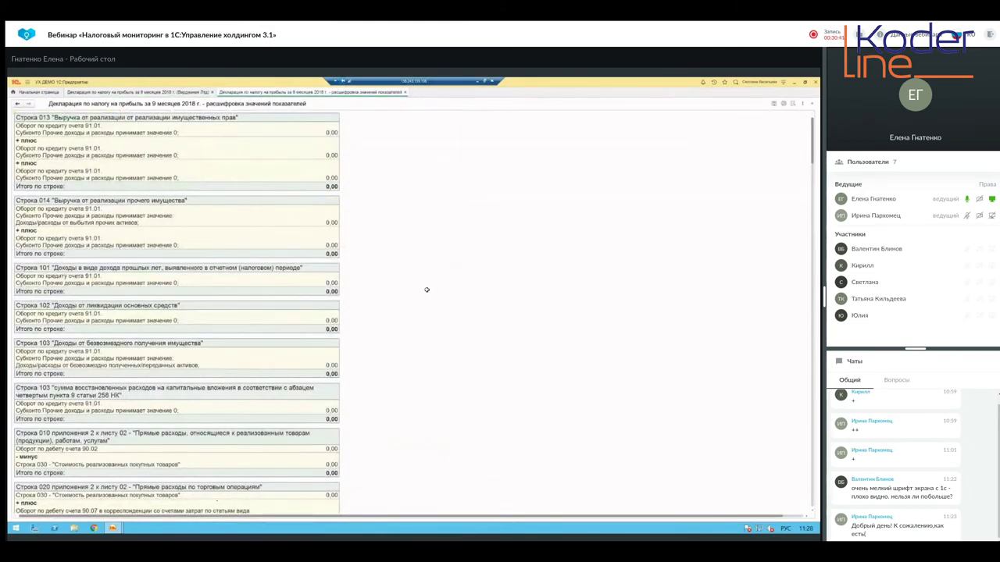
{"action": "left_click", "coordinate": [312, 361]}
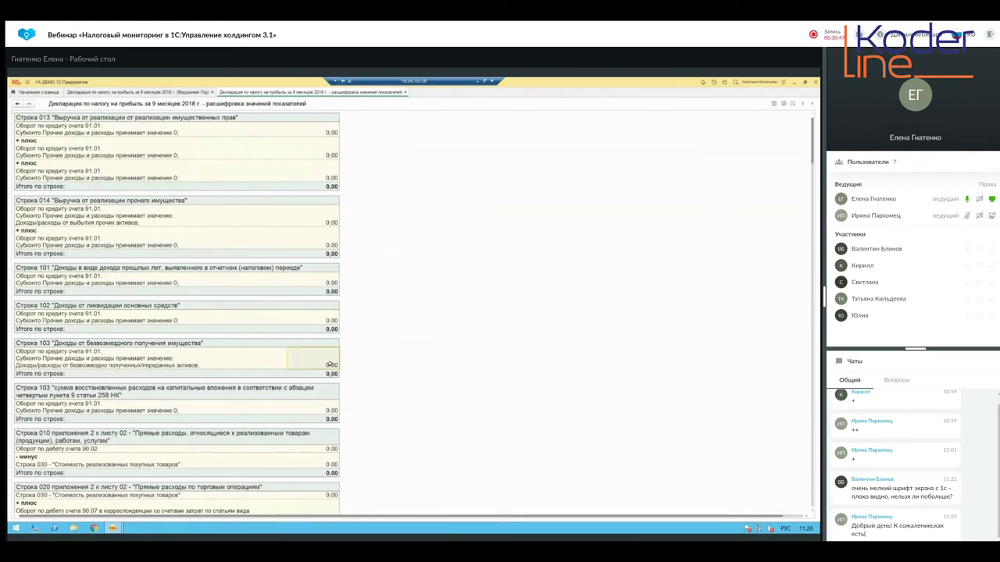
{"action": "left_click", "coordinate": [404, 92]}
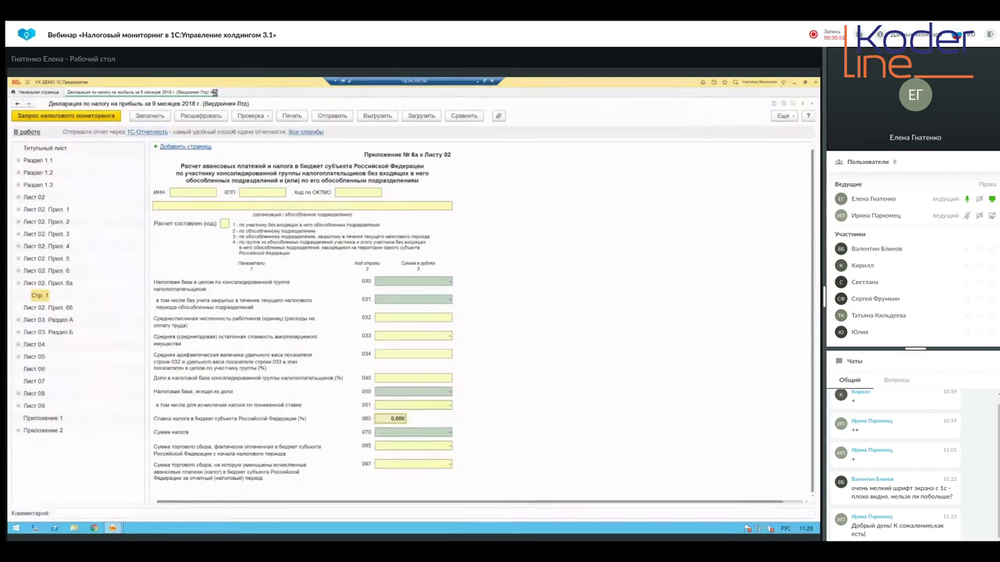
{"action": "left_click", "coordinate": [213, 92]}
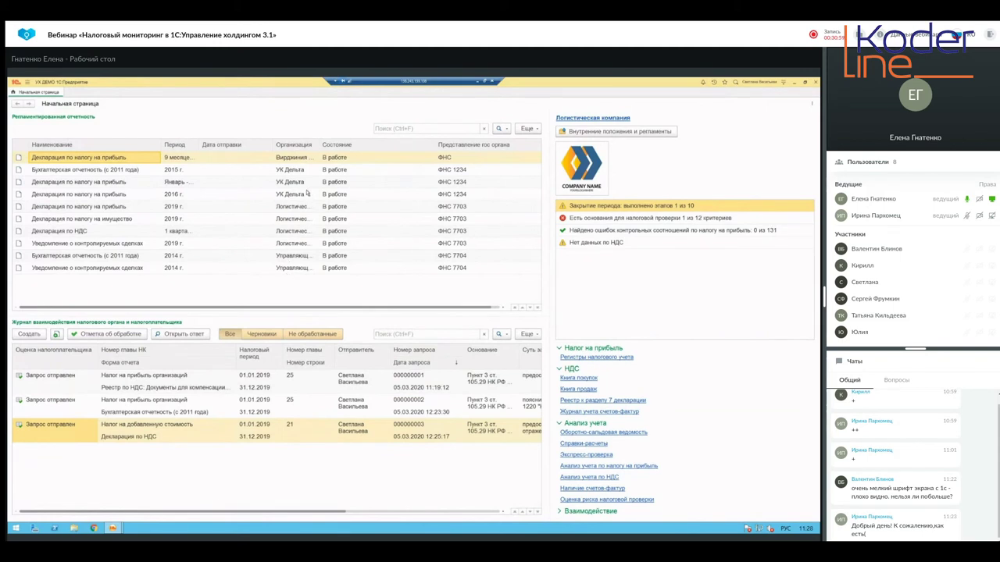
Widen the Организация column of the regulated reports list so the full organization names fit
{"action": "left_click_drag", "start_coordinate": [304, 186], "coordinate": [304, 245]}
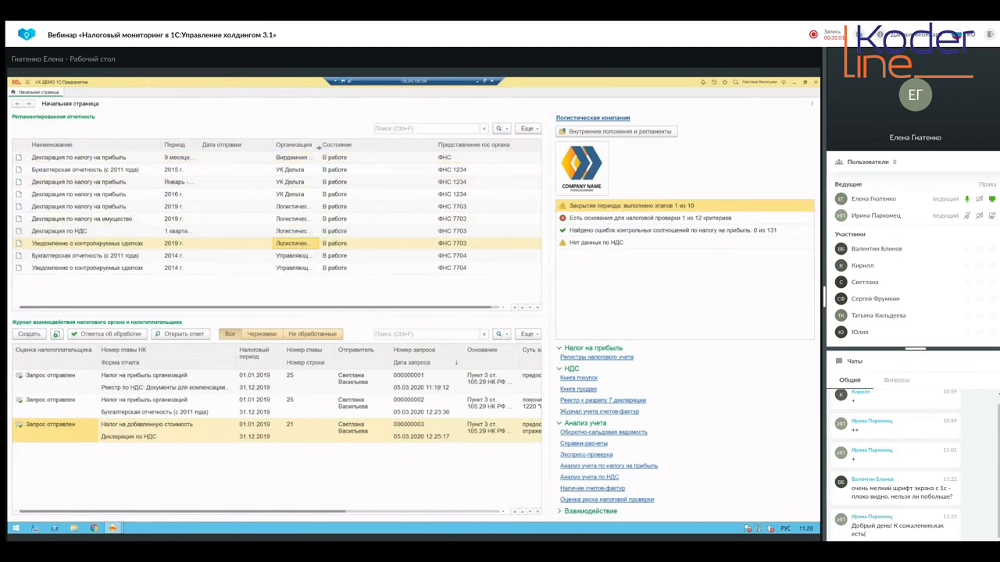
{"action": "left_click_drag", "start_coordinate": [319, 147], "coordinate": [356, 147]}
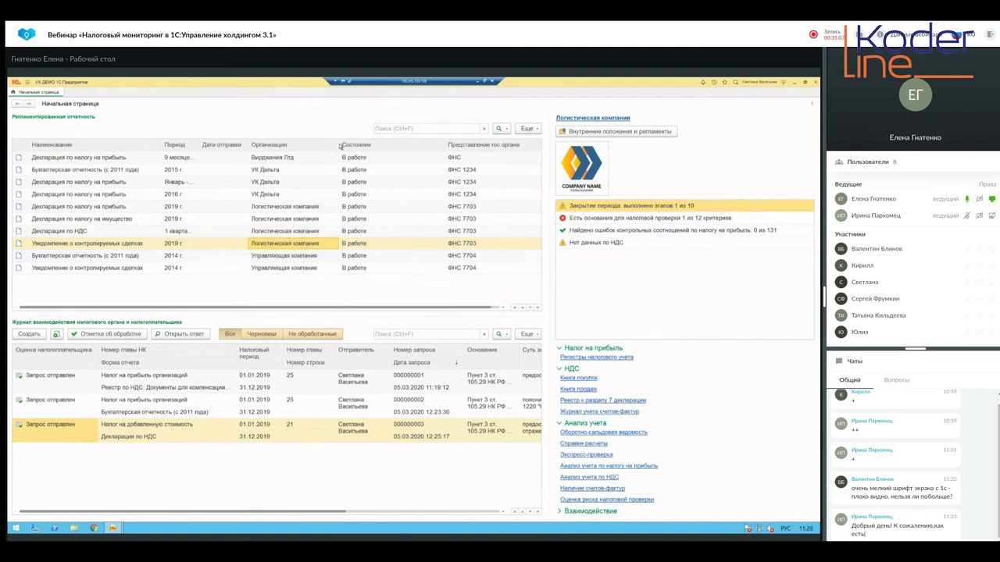
{"action": "left_click_drag", "start_coordinate": [339, 144], "coordinate": [367, 146]}
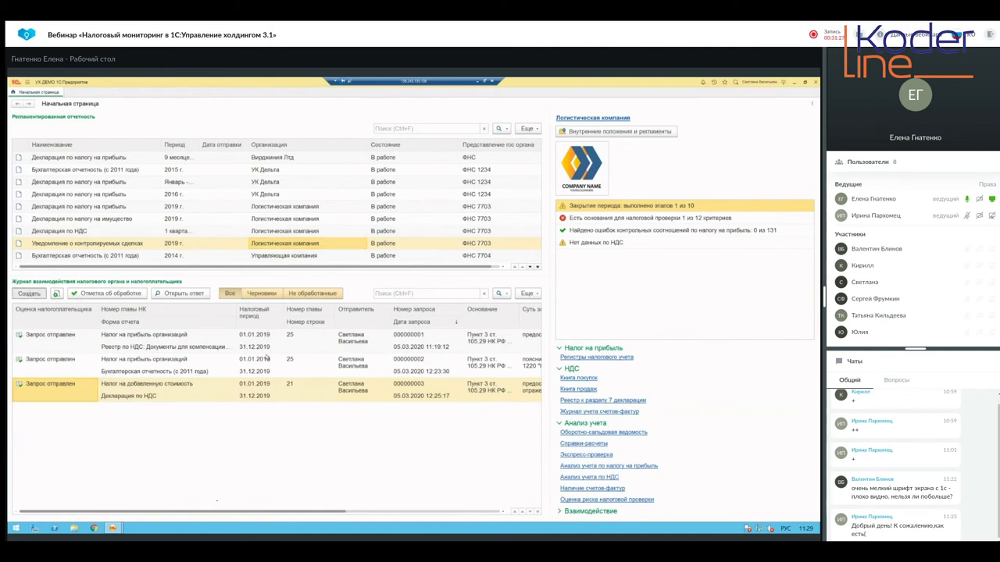
Create a new tax monitoring data request and view the full list of request grounds without choosing one
{"action": "left_click", "coordinate": [29, 293]}
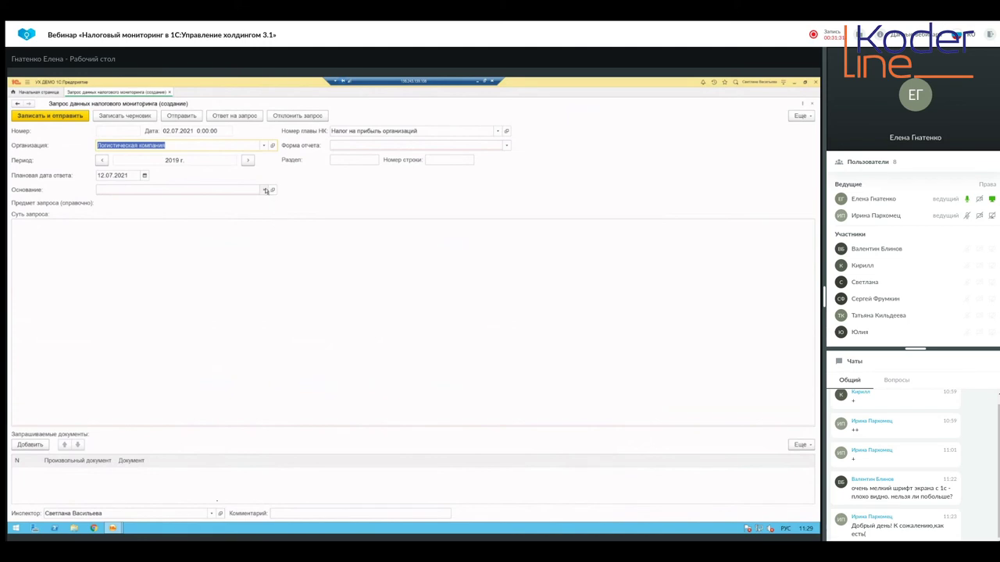
{"action": "left_click", "coordinate": [265, 191]}
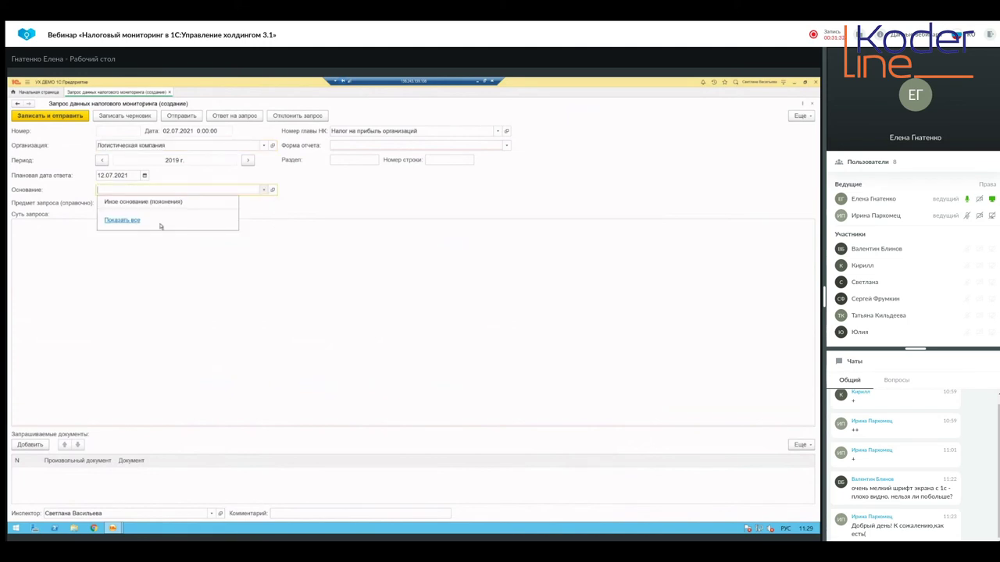
{"action": "left_click", "coordinate": [121, 220]}
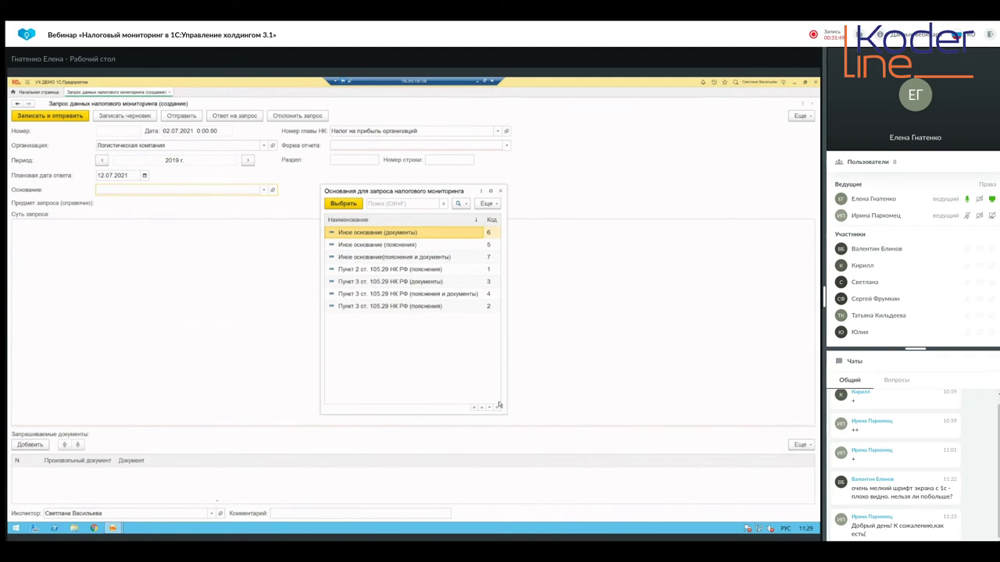
{"action": "left_click", "coordinate": [499, 191]}
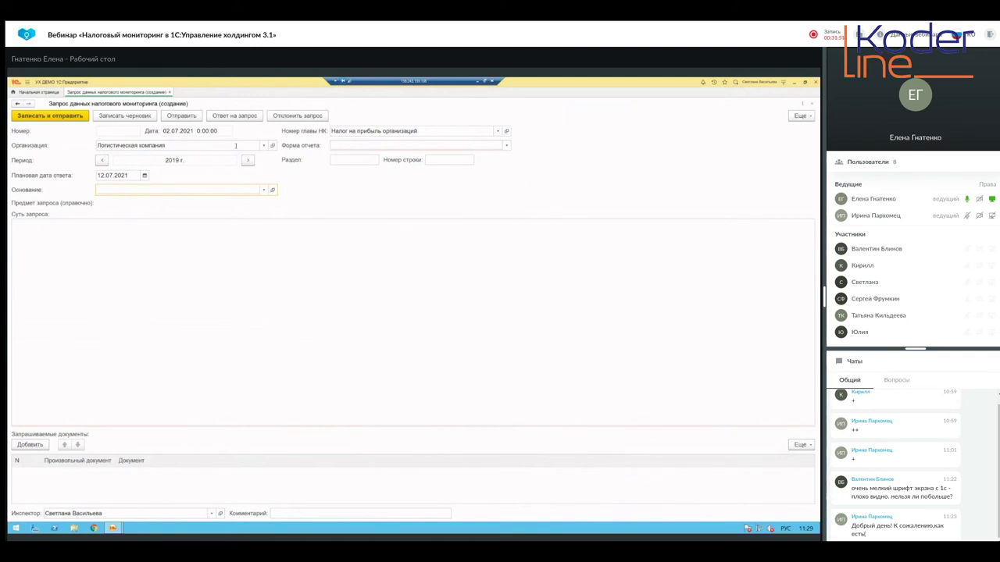
Browse the report forms available for the new request and leave Форма отчета empty
{"action": "left_click", "coordinate": [502, 146]}
{"action": "left_click", "coordinate": [506, 145]}
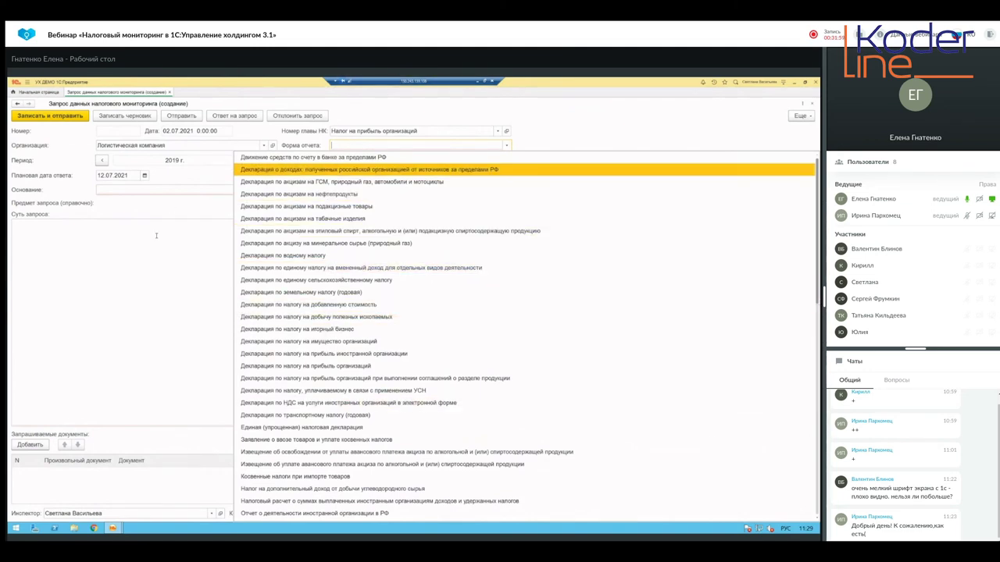
{"action": "left_click", "coordinate": [103, 305]}
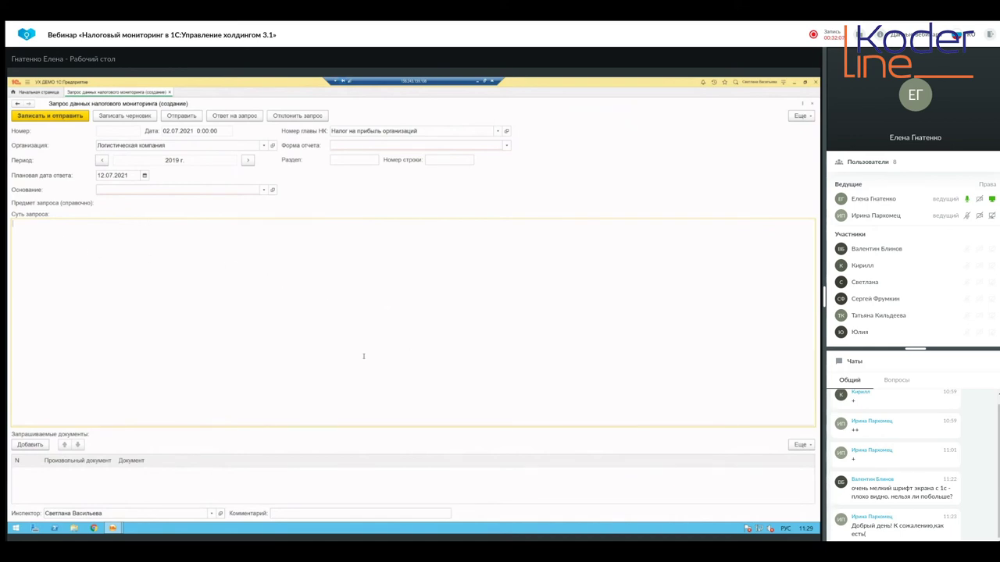
Add a row to the requested documents and view the data types for its Документ field without choosing one
{"action": "left_click", "coordinate": [30, 445]}
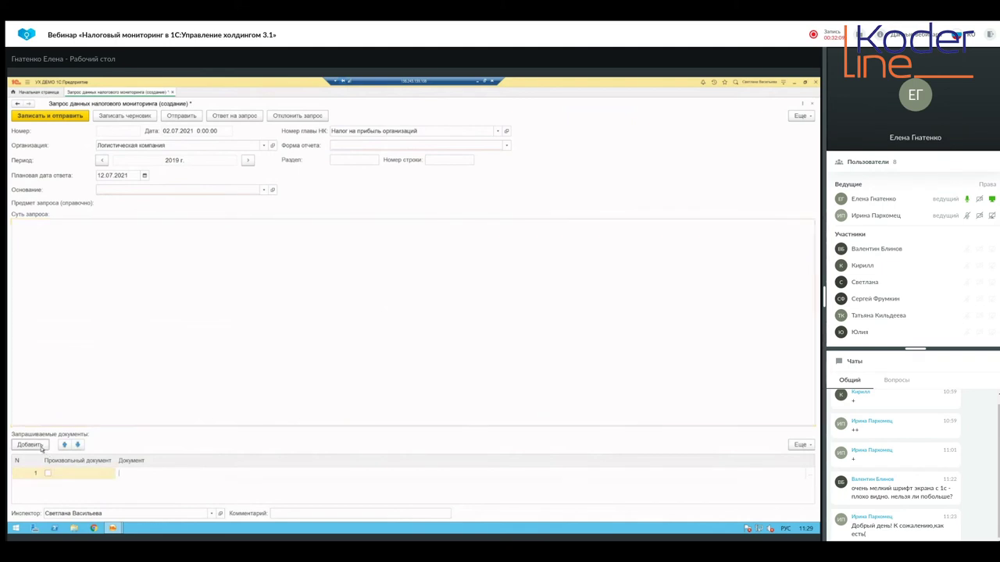
{"action": "left_click", "coordinate": [96, 475]}
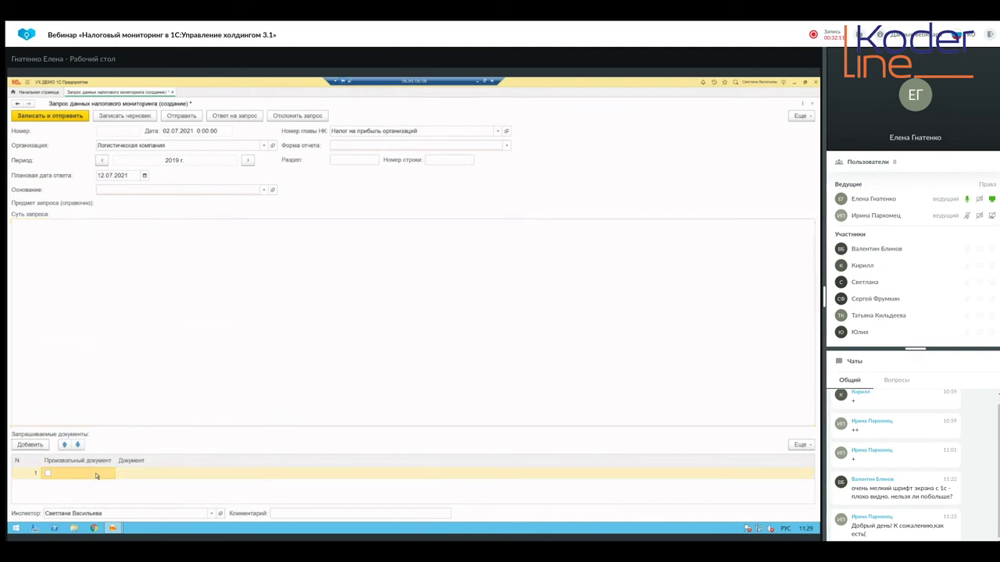
{"action": "double_click", "coordinate": [153, 477]}
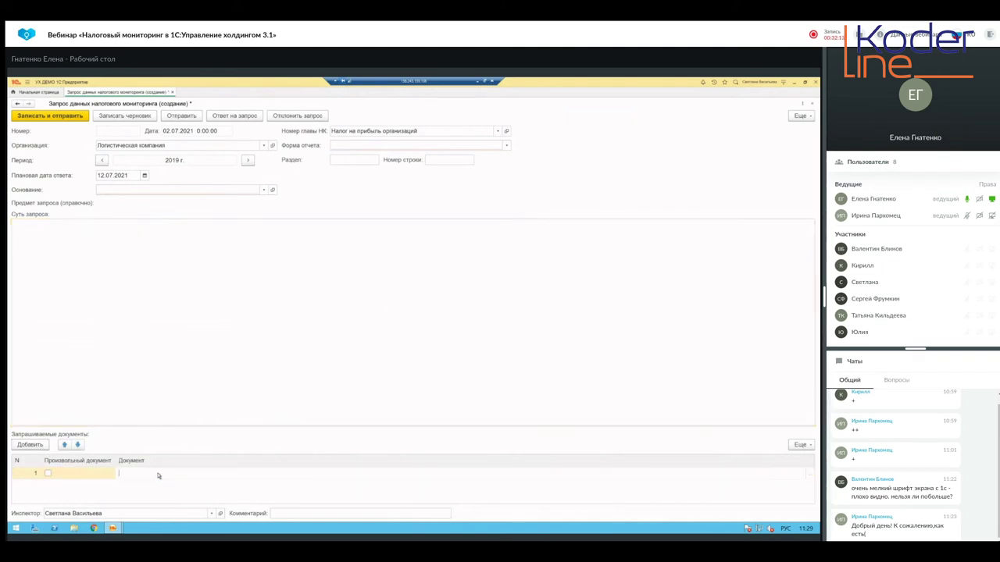
{"action": "left_click", "coordinate": [808, 479]}
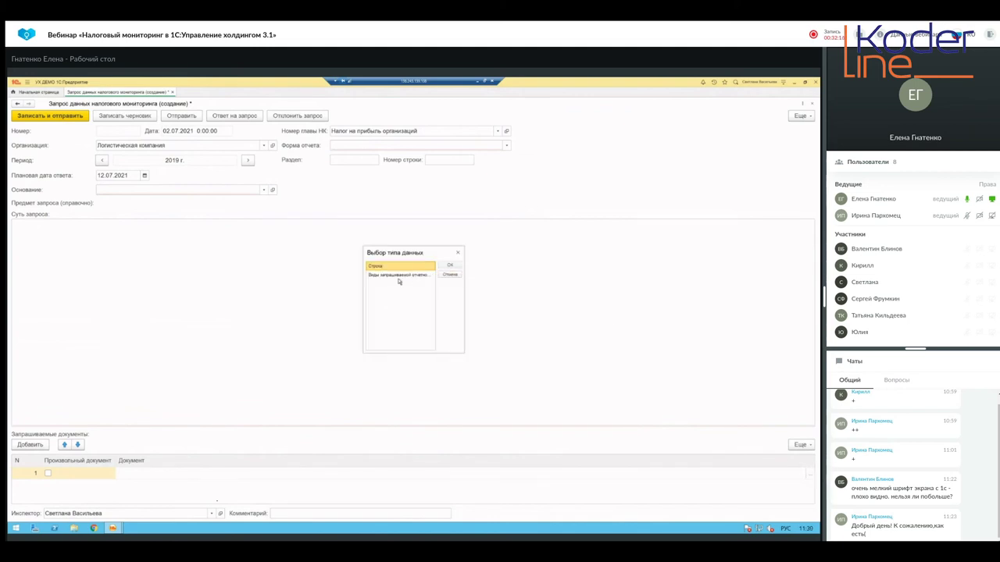
{"action": "left_click", "coordinate": [457, 253]}
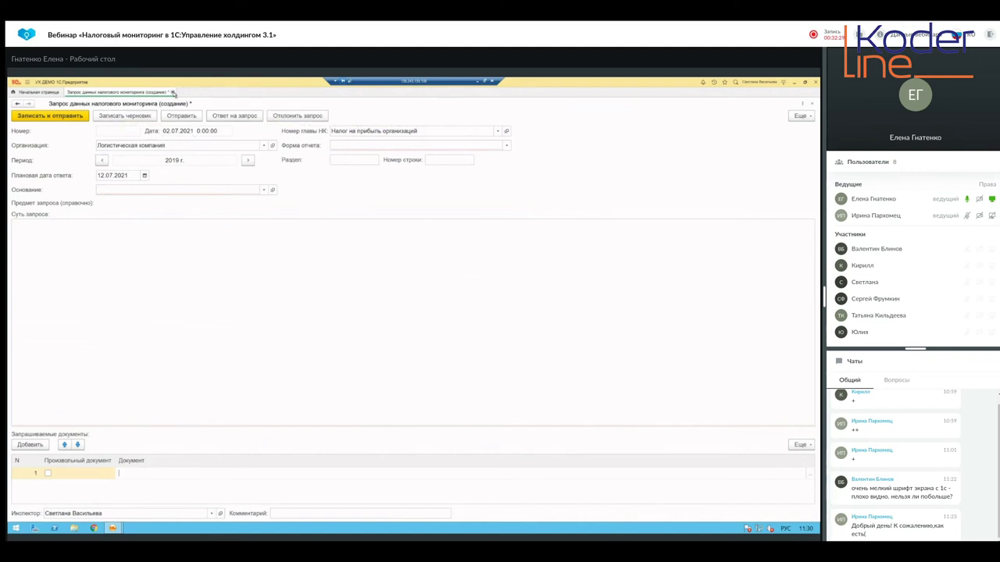
Discard the new data request and read the Суть запроса text of the sent request for Бухгалтерская отчетность (с 2011 года)
{"action": "left_click", "coordinate": [173, 92]}
{"action": "left_click", "coordinate": [443, 320]}
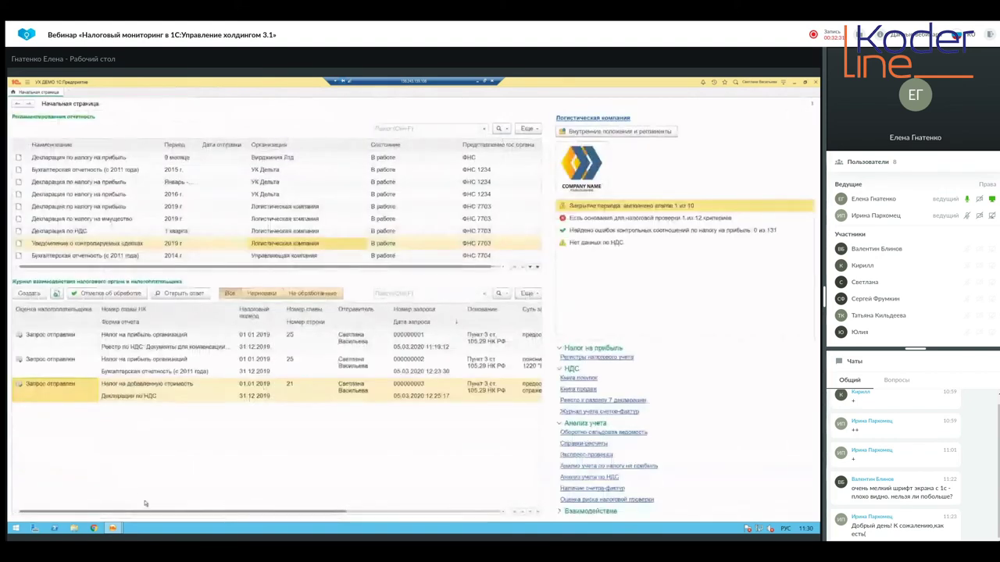
{"action": "double_click", "coordinate": [71, 372]}
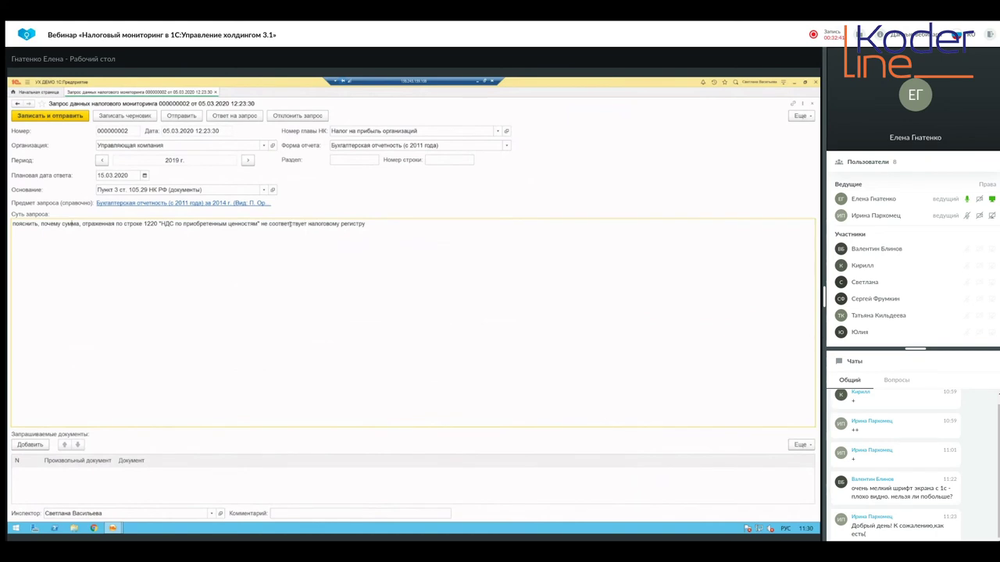
{"action": "left_click", "coordinate": [380, 225]}
{"action": "left_click", "coordinate": [215, 92]}
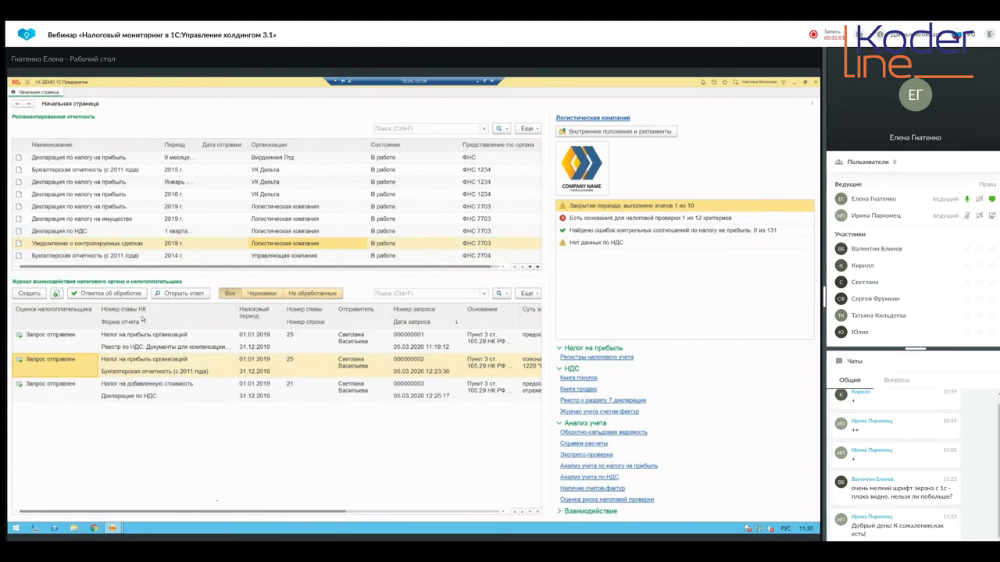
{"action": "left_click", "coordinate": [153, 345]}
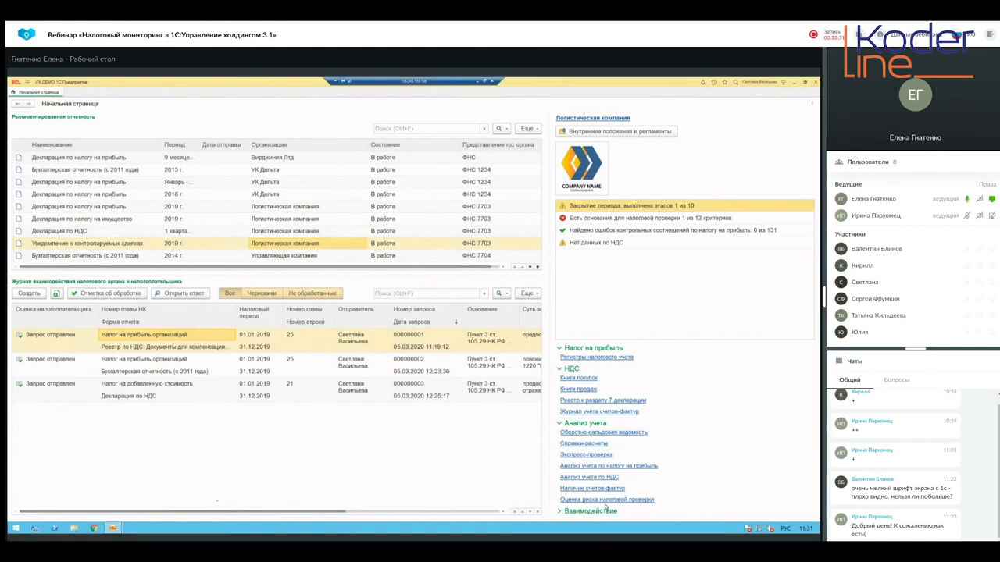
Generate the Книга покупок report for Логистическая компания for 01.07.2021–30.09.2021, view it, and close it
{"action": "left_click", "coordinate": [592, 380]}
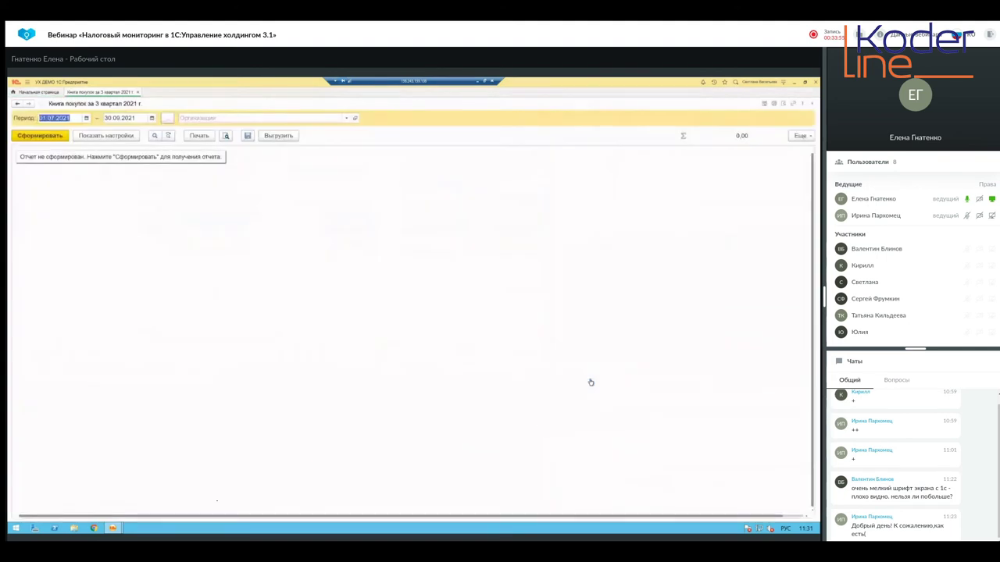
{"action": "left_click", "coordinate": [346, 118]}
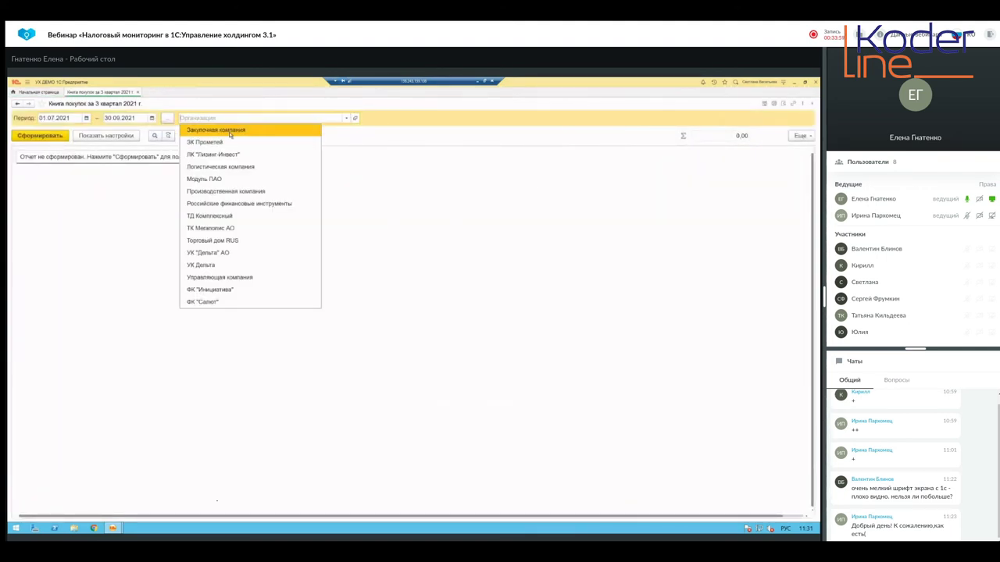
{"action": "left_click", "coordinate": [222, 167]}
{"action": "left_click", "coordinate": [62, 137]}
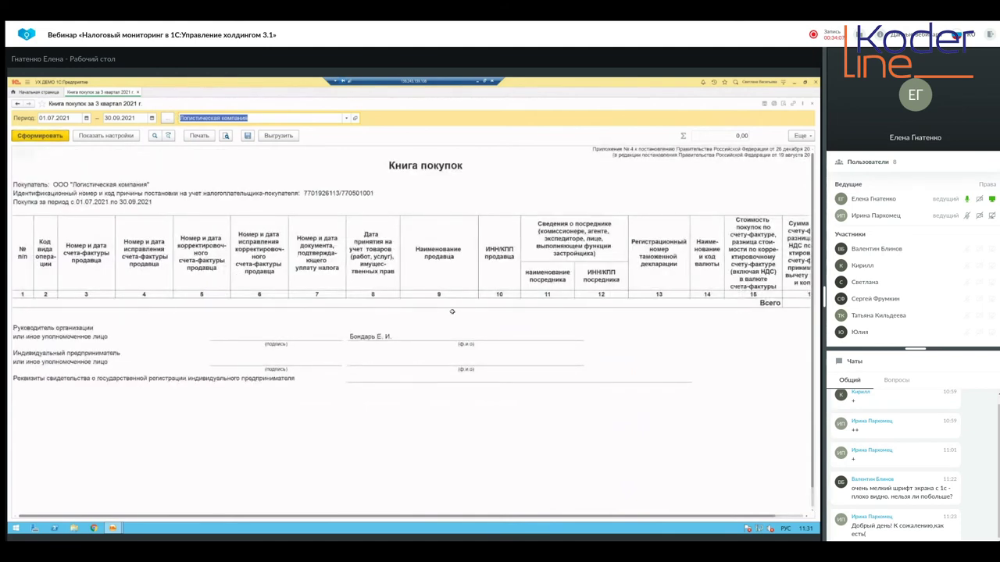
{"action": "left_click", "coordinate": [139, 92]}
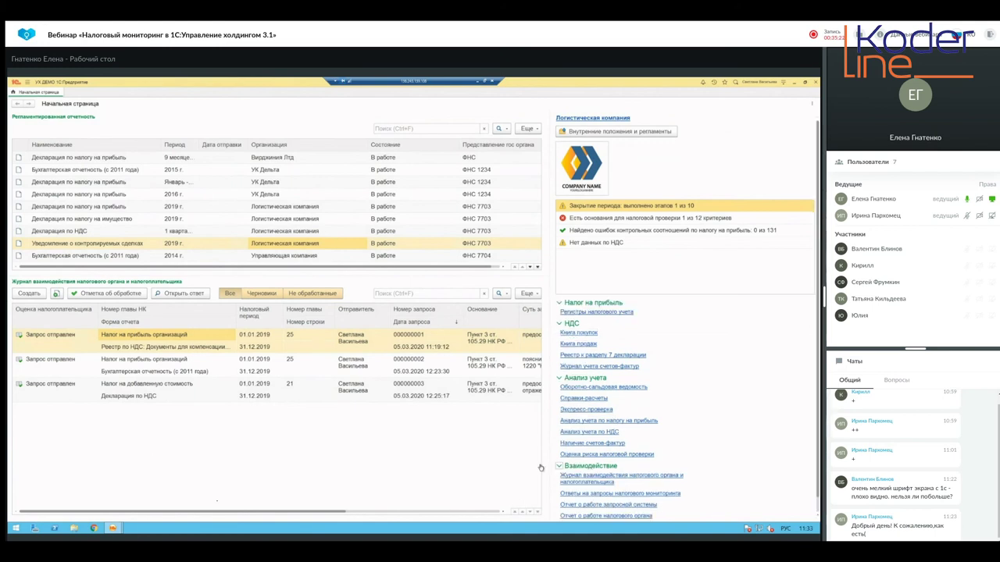
Examine the inspector, organization, tax code chapter and tax period assigned in Реквизиты по умолчанию налогового мониторинга, and close the list
{"action": "scroll", "coordinate": [673, 489], "scroll_direction": "down", "scroll_amount": 1}
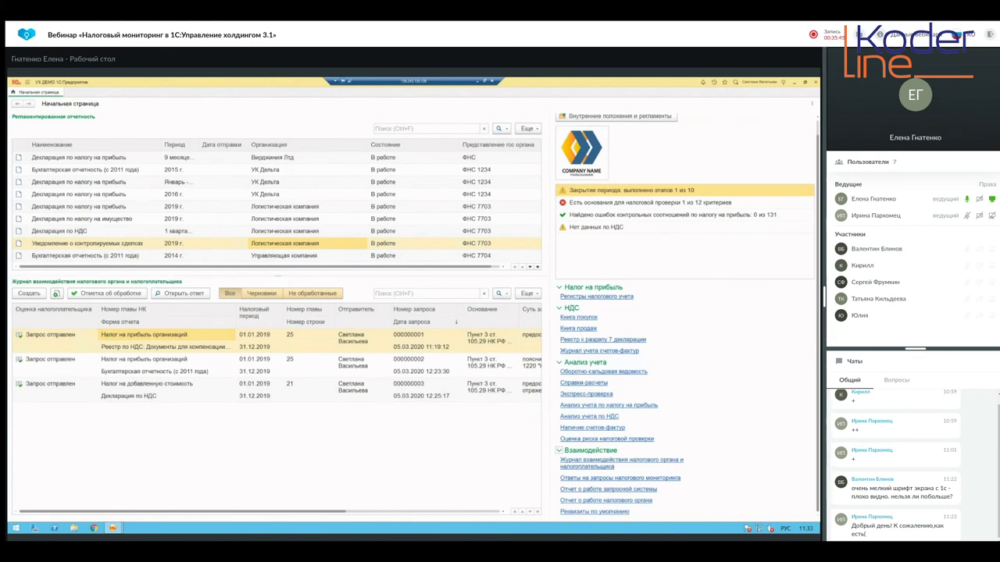
{"action": "left_click", "coordinate": [598, 512]}
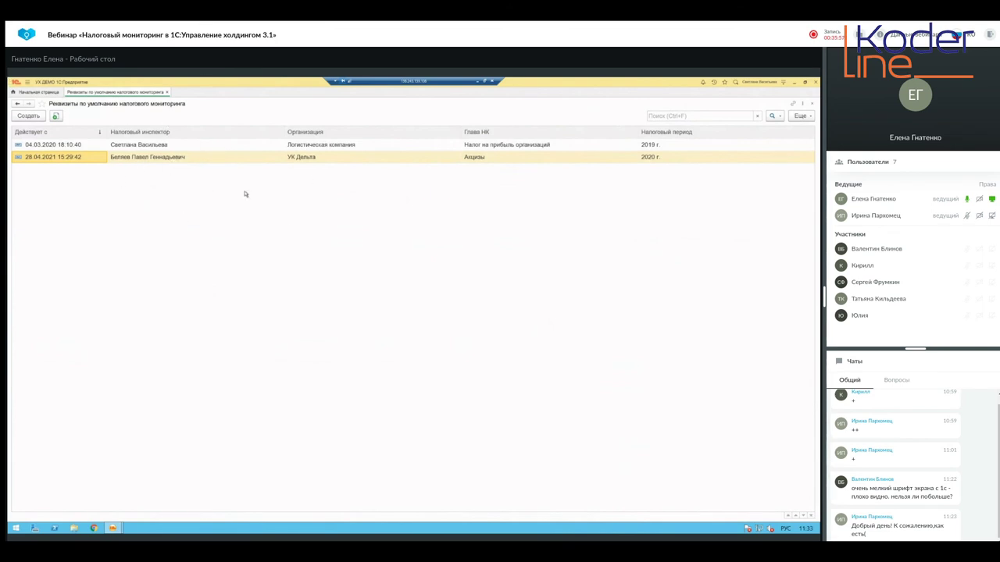
{"action": "left_click", "coordinate": [208, 148]}
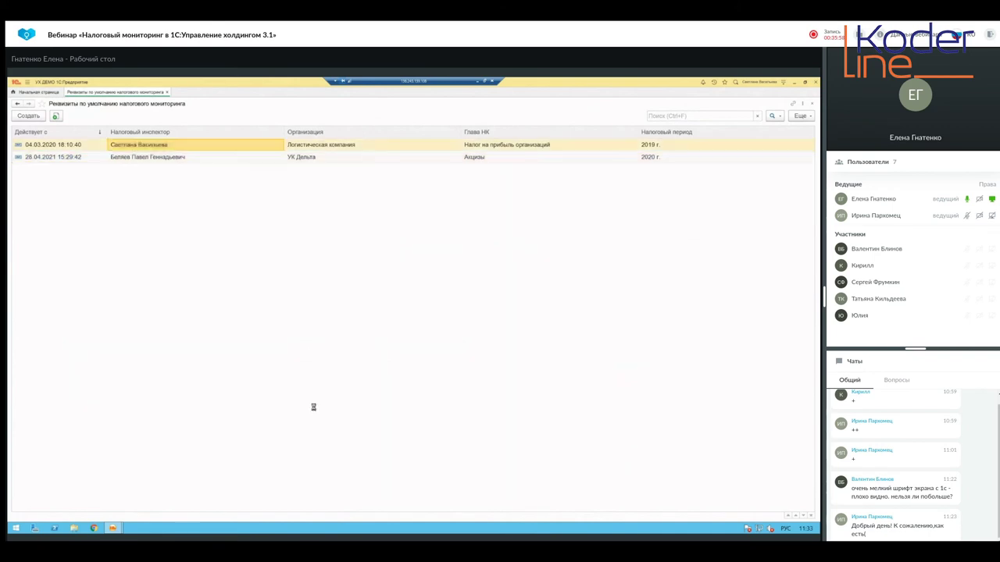
{"action": "left_click", "coordinate": [379, 149]}
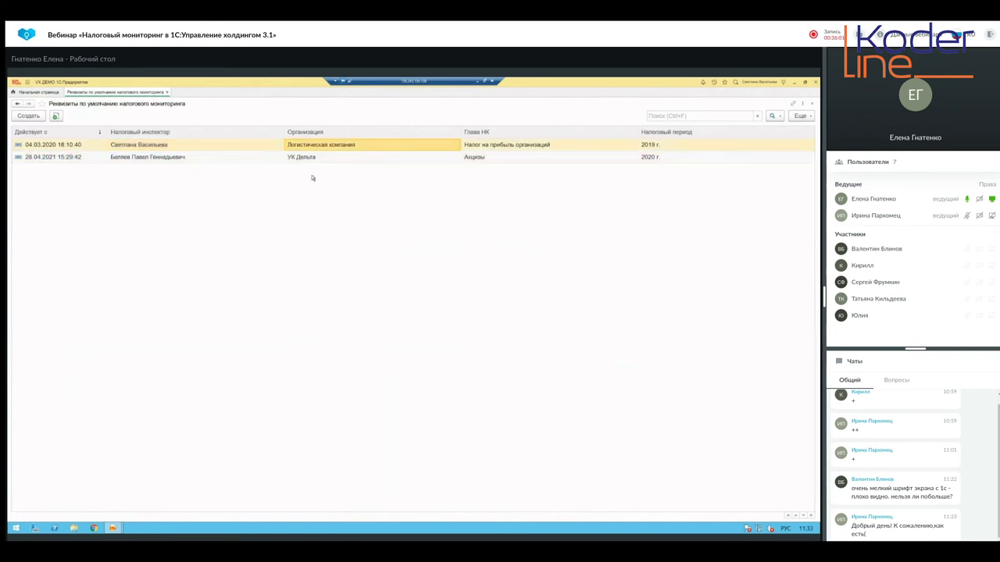
{"action": "left_click", "coordinate": [186, 148]}
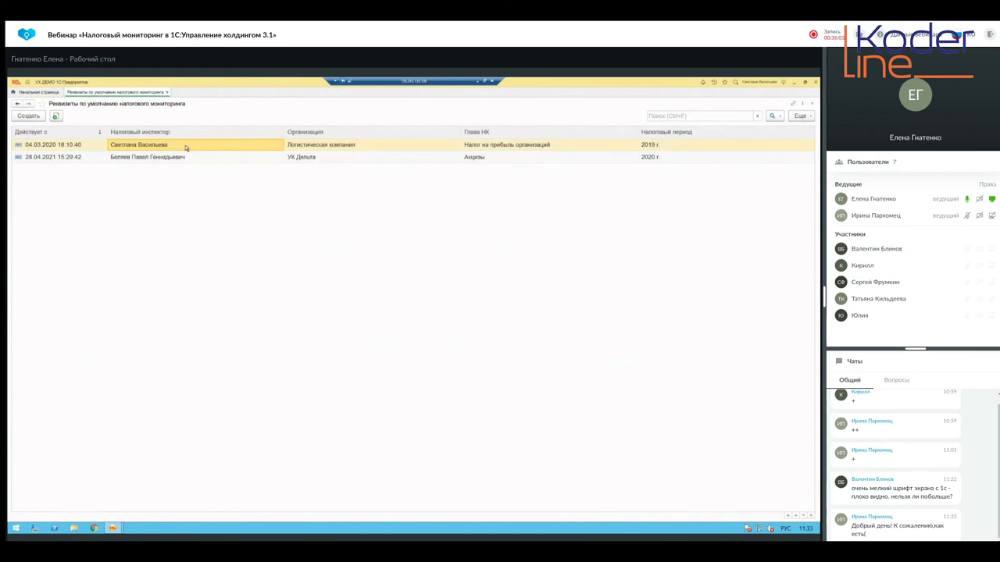
{"action": "left_click", "coordinate": [324, 149]}
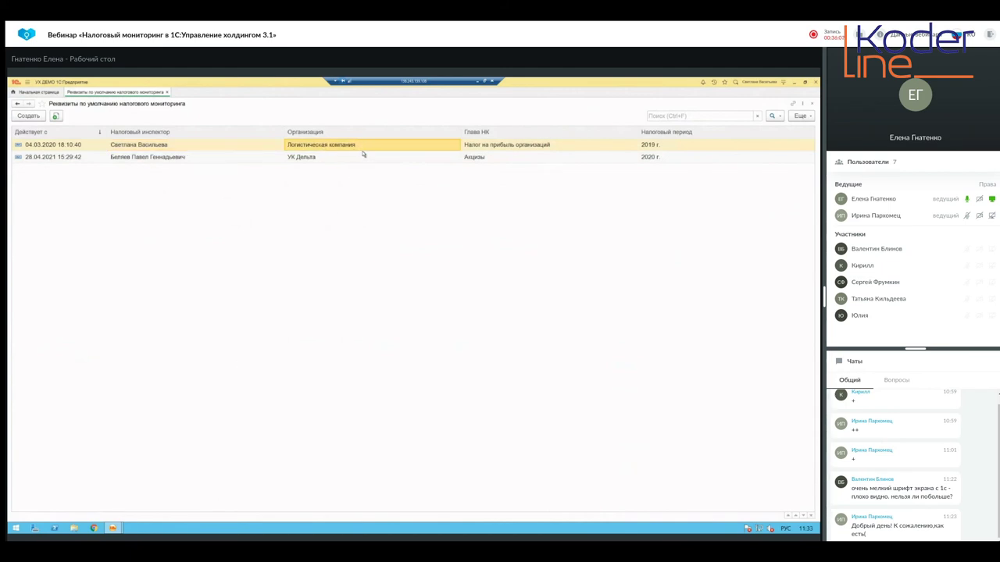
{"action": "left_click", "coordinate": [665, 149]}
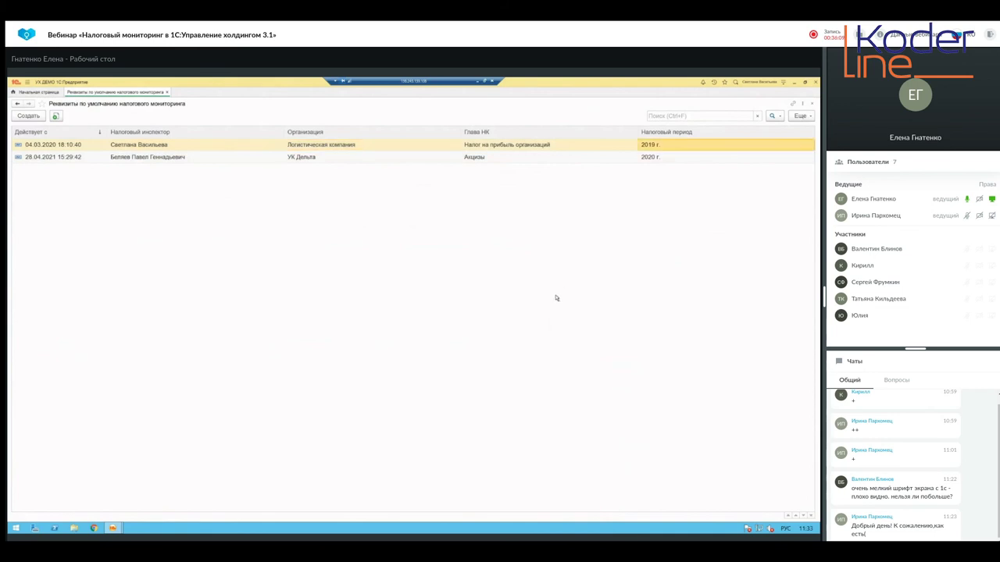
{"action": "left_click", "coordinate": [186, 159]}
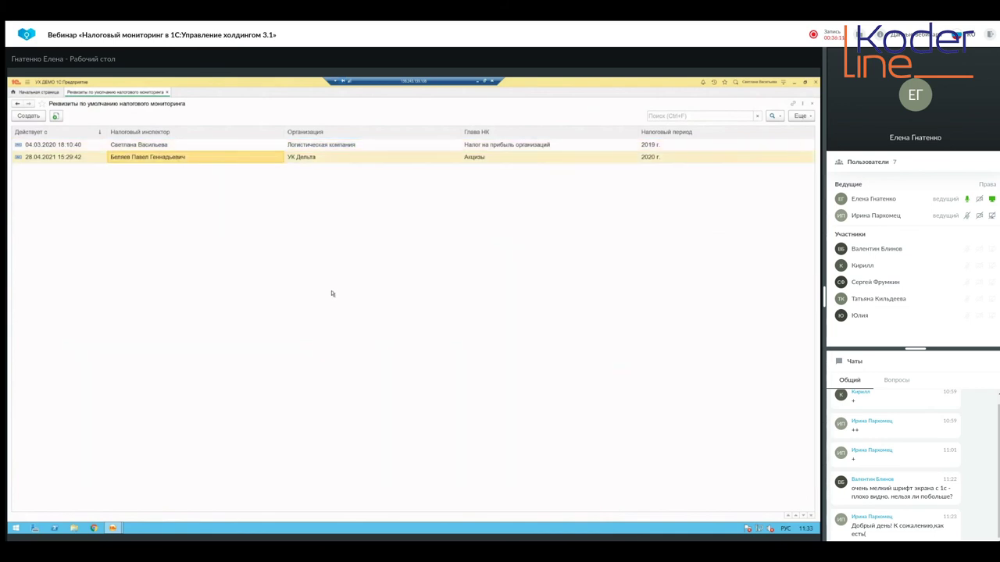
{"action": "left_click", "coordinate": [346, 161]}
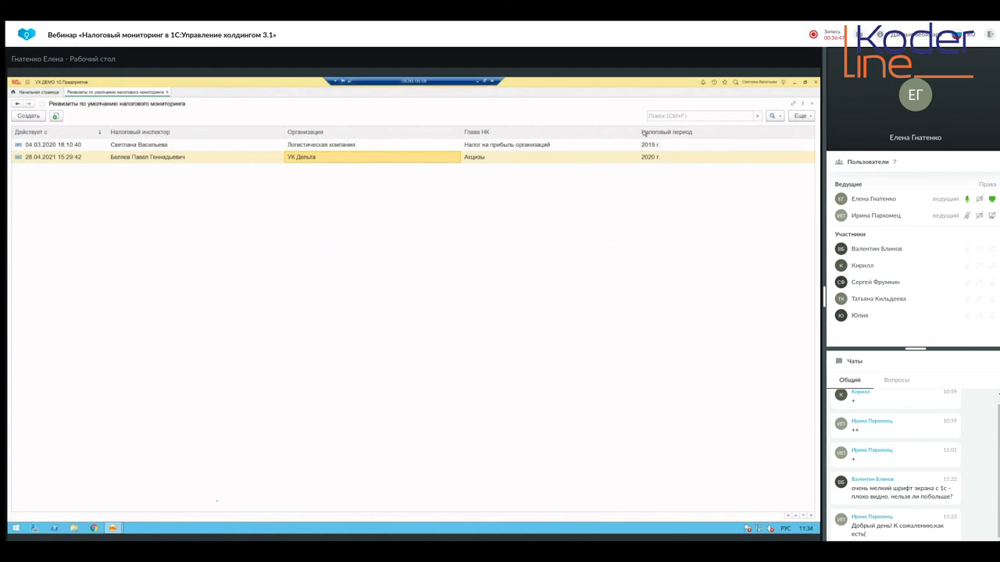
{"action": "left_click", "coordinate": [813, 103]}
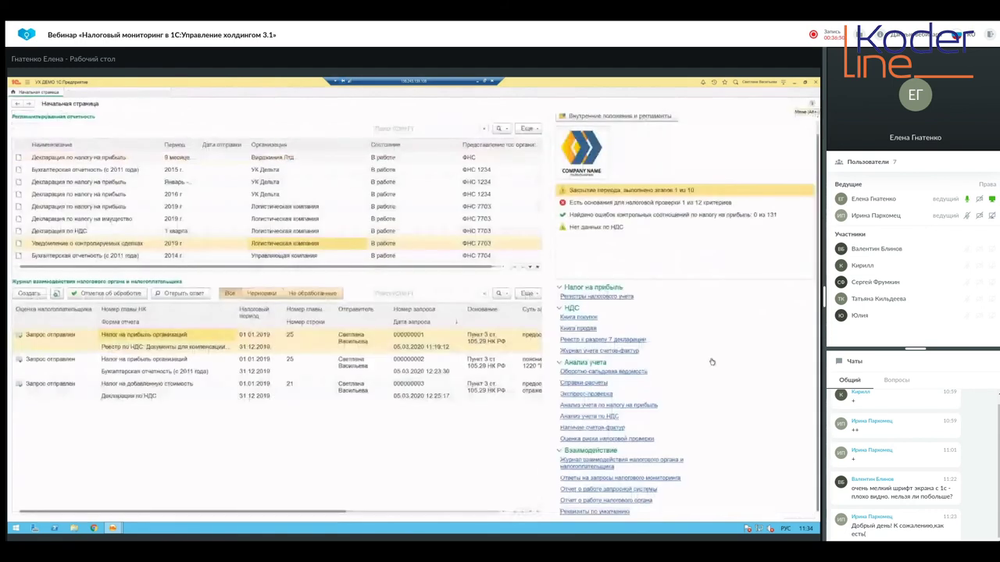
View Ответы на запросы налогового мониторинга and examine the Перечень документов values in Журнал взаимодействия налогового органа и налогоплательщика
{"action": "left_click", "coordinate": [636, 478]}
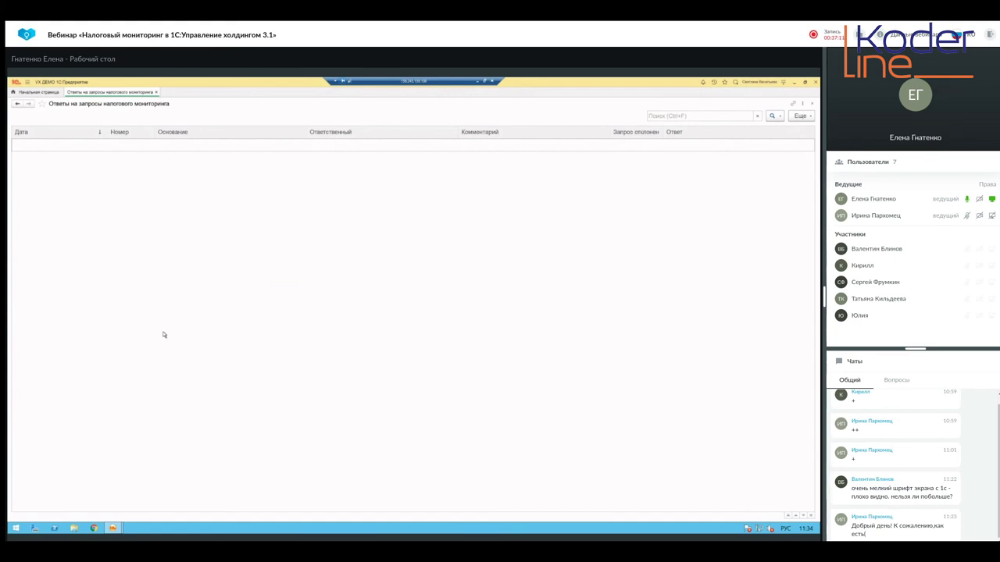
{"action": "left_click", "coordinate": [812, 103]}
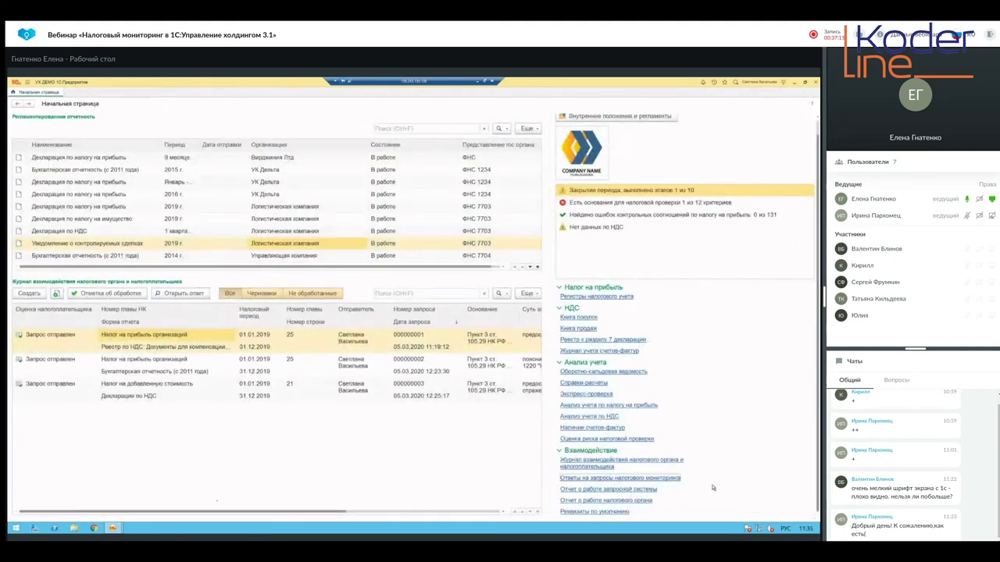
{"action": "left_click", "coordinate": [568, 468]}
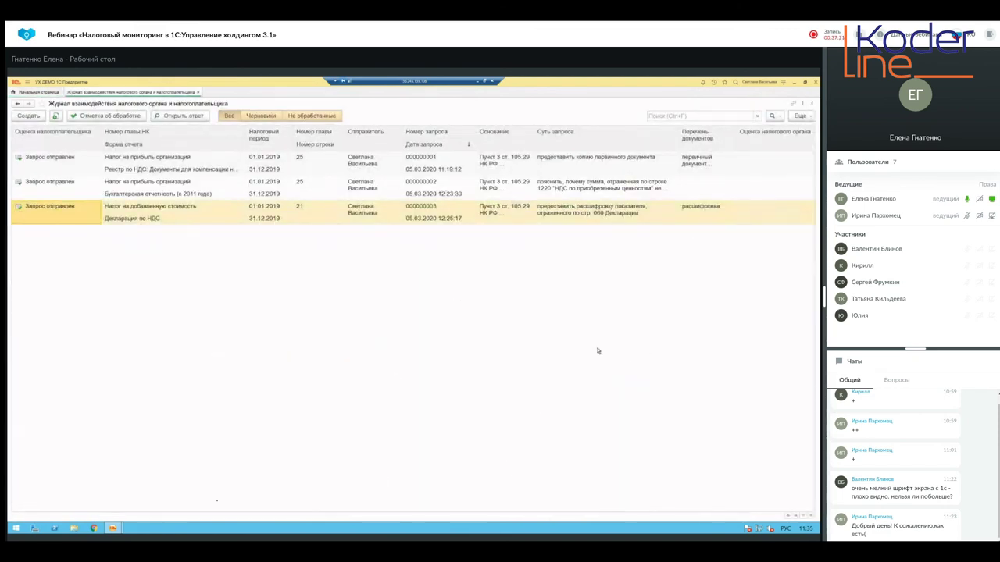
{"action": "left_click", "coordinate": [703, 160]}
{"action": "left_click", "coordinate": [707, 209]}
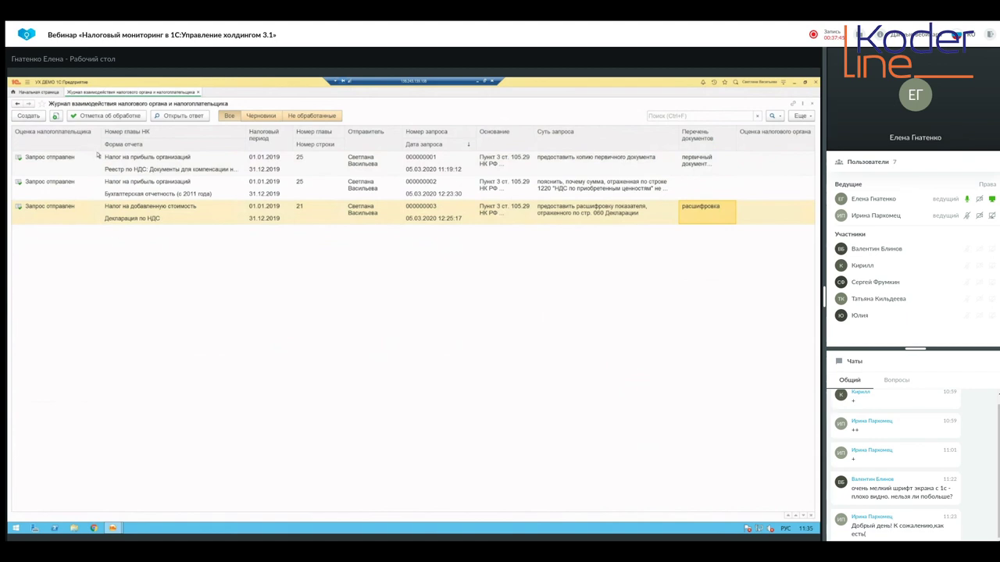
Switch to the taxpayer's УХ ДЕМО window, close the advance report's attached files, and show the Налоговый мониторинг list
{"action": "left_click", "coordinate": [39, 92]}
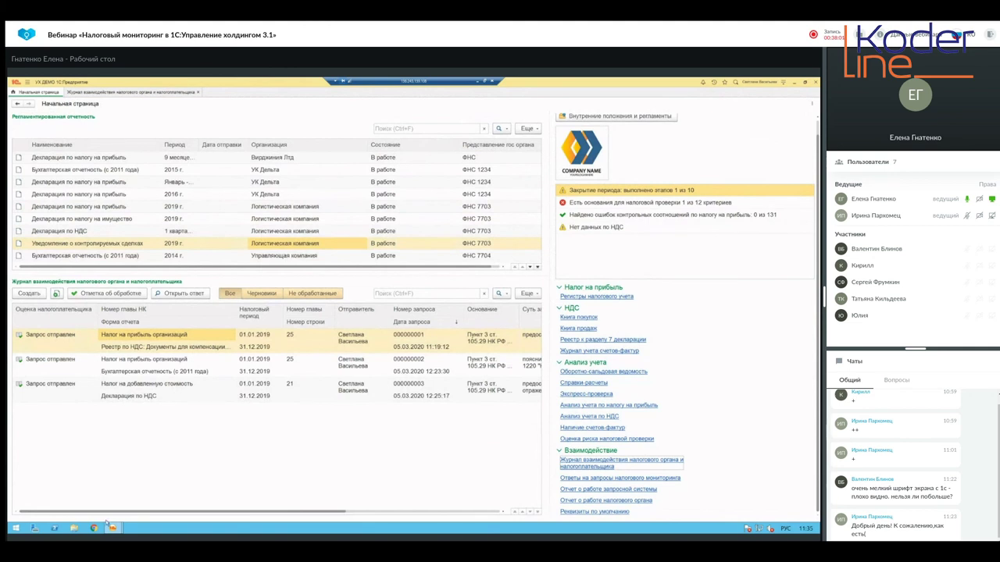
{"action": "mouse_move", "coordinate": [114, 529]}
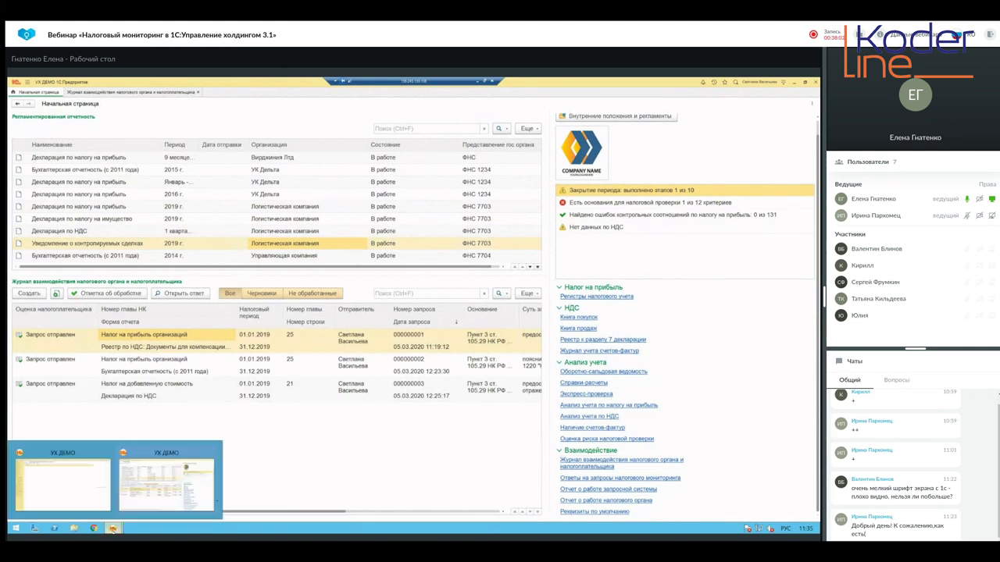
{"action": "left_click", "coordinate": [90, 486]}
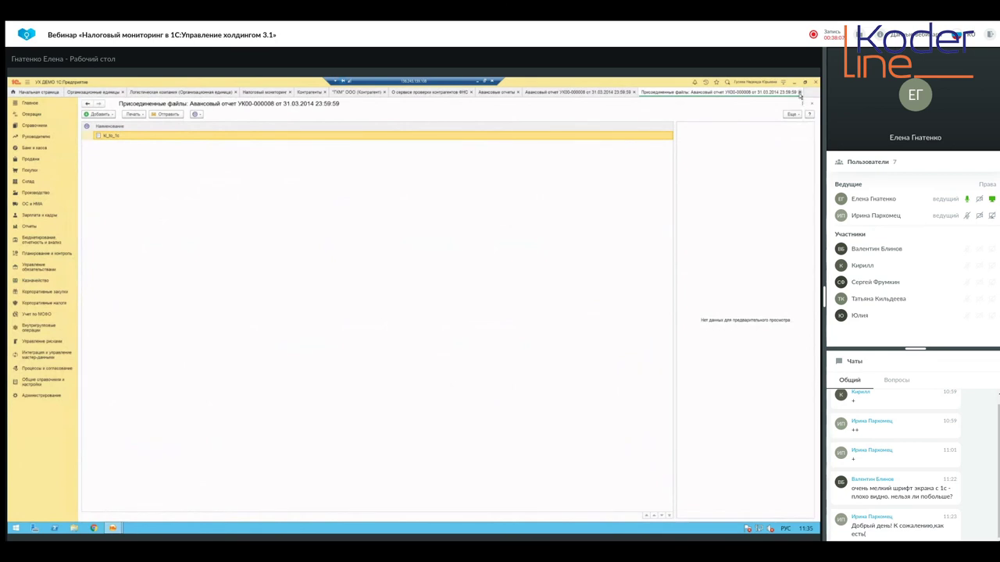
{"action": "left_click", "coordinate": [800, 93]}
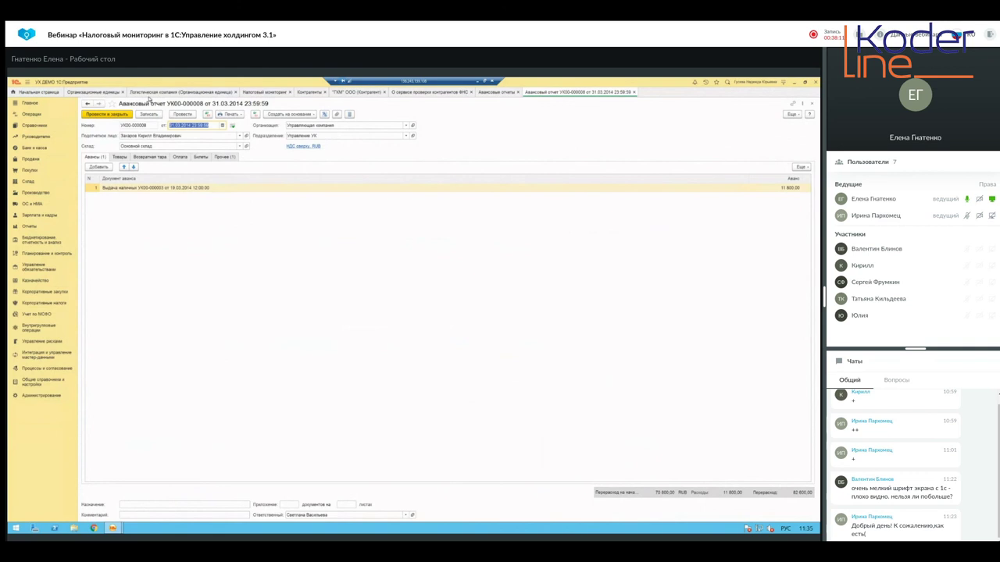
{"action": "left_click", "coordinate": [265, 92]}
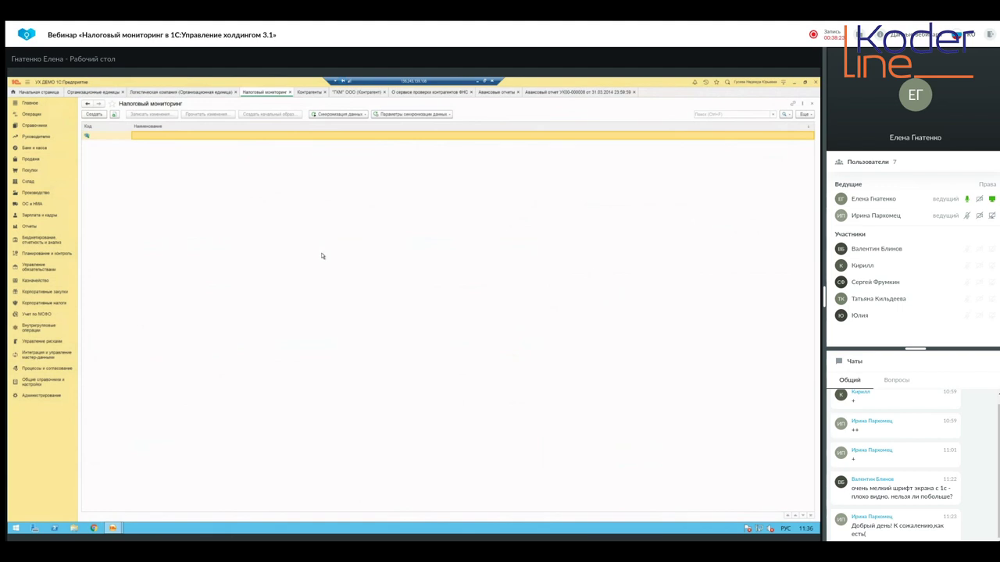
Open the unnamed Налоговый мониторинг entry and browse the Справочники group in its Выгружаемые данные
{"action": "right_click", "coordinate": [156, 138]}
{"action": "left_click", "coordinate": [166, 159]}
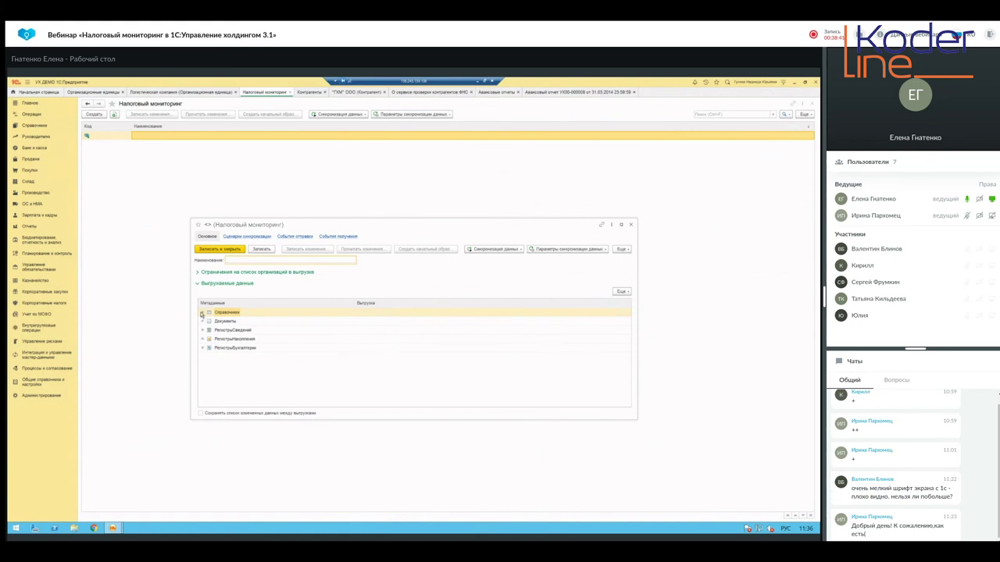
{"action": "left_click", "coordinate": [203, 313]}
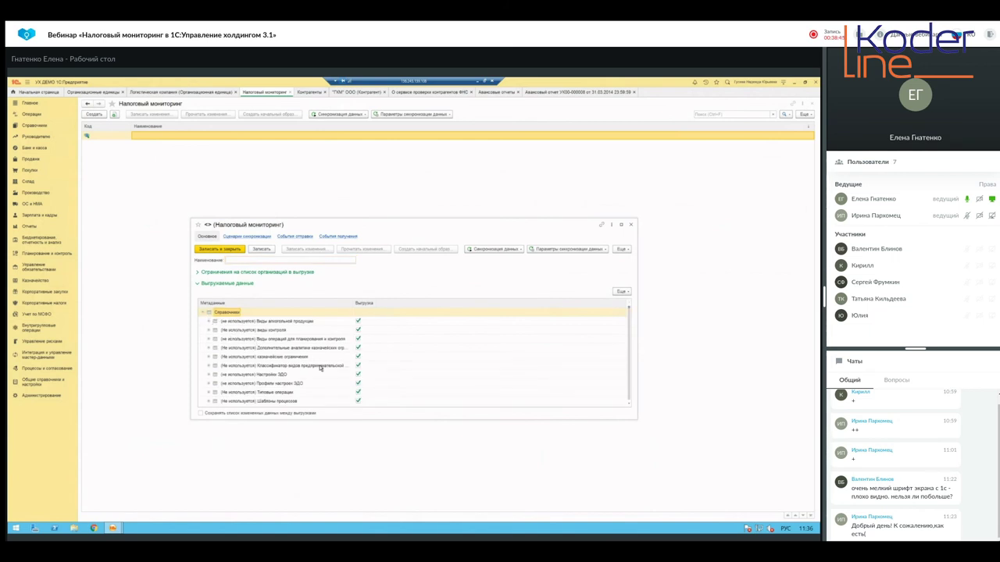
{"action": "scroll", "coordinate": [354, 368], "scroll_direction": "down", "scroll_amount": 5}
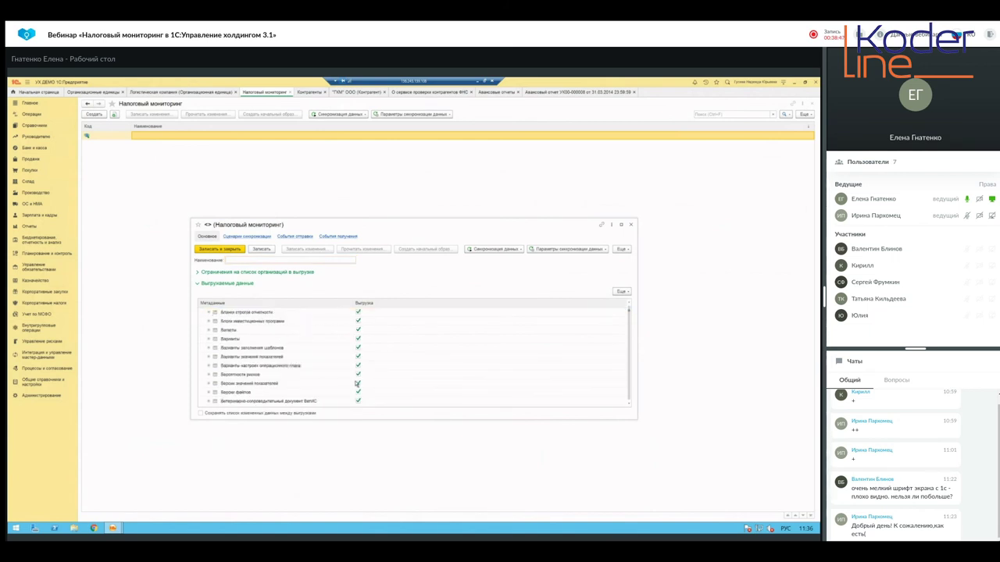
Clear and restore the Выгрузка flag of one catalog in the Справочники group, and collapse the group
{"action": "scroll", "coordinate": [372, 359], "scroll_direction": "down", "scroll_amount": 3}
{"action": "left_click", "coordinate": [357, 341]}
{"action": "left_click", "coordinate": [358, 341]}
{"action": "scroll", "coordinate": [357, 349], "scroll_direction": "up", "scroll_amount": 5}
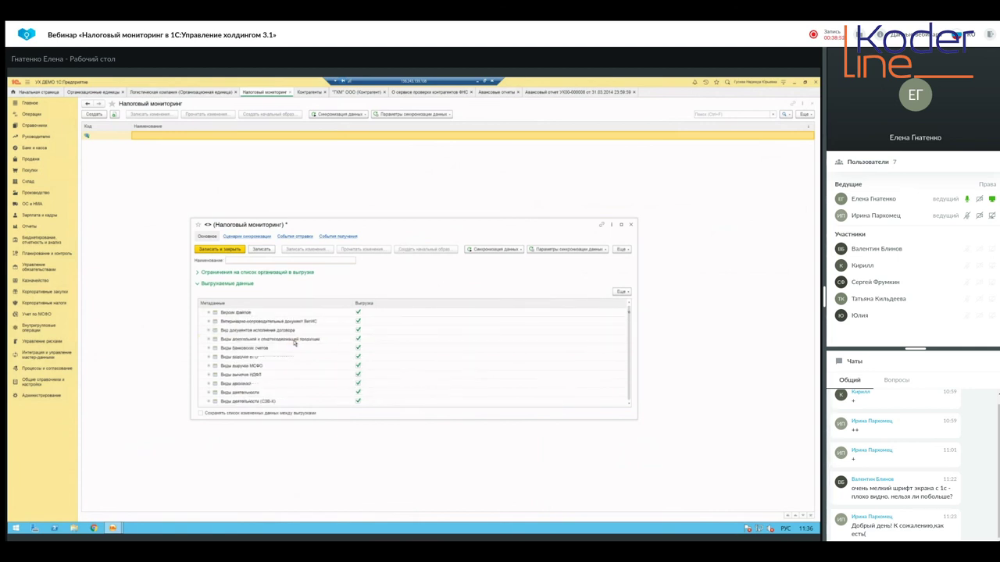
{"action": "scroll", "coordinate": [355, 319], "scroll_direction": "up", "scroll_amount": 5}
{"action": "left_click", "coordinate": [203, 313]}
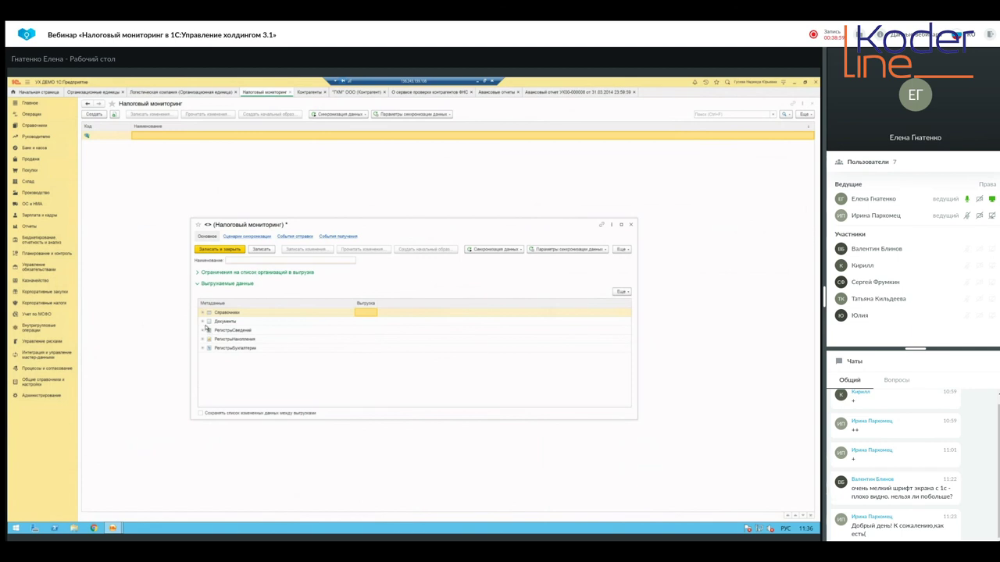
View the Документы group of the exported data, collapse it, and expand Ограничения на список организаций в выгрузке
{"action": "left_click", "coordinate": [204, 322]}
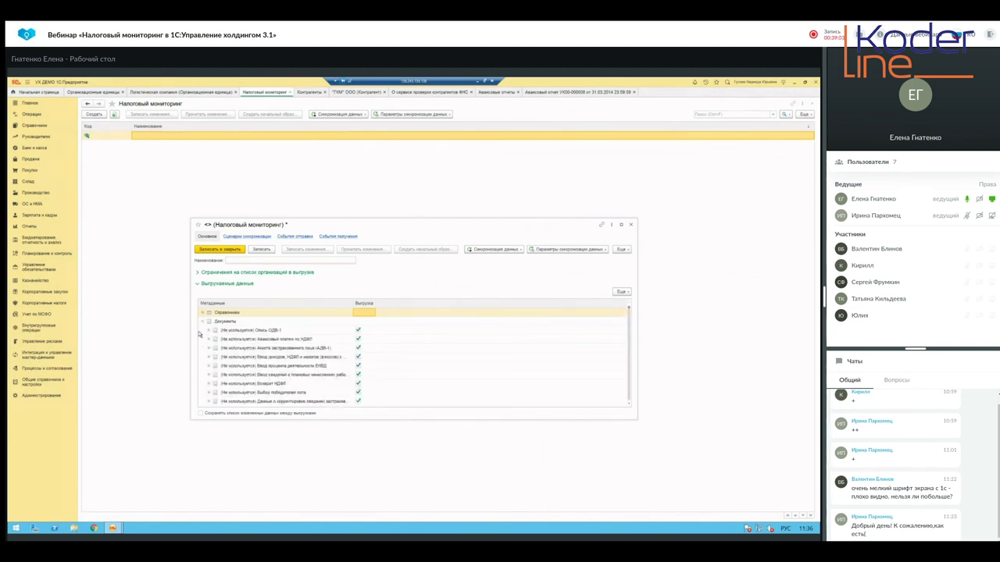
{"action": "left_click", "coordinate": [203, 322]}
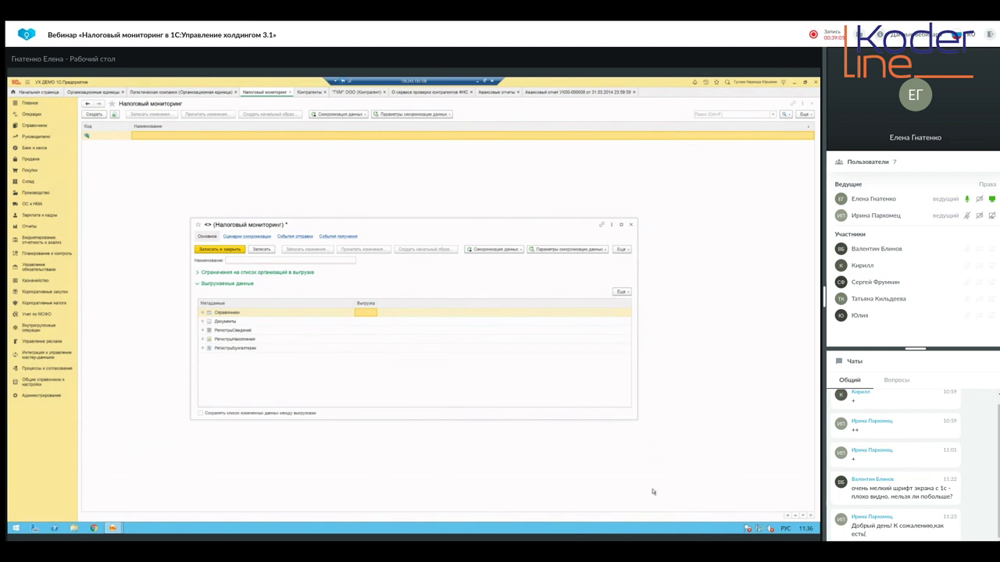
{"action": "left_click", "coordinate": [279, 273]}
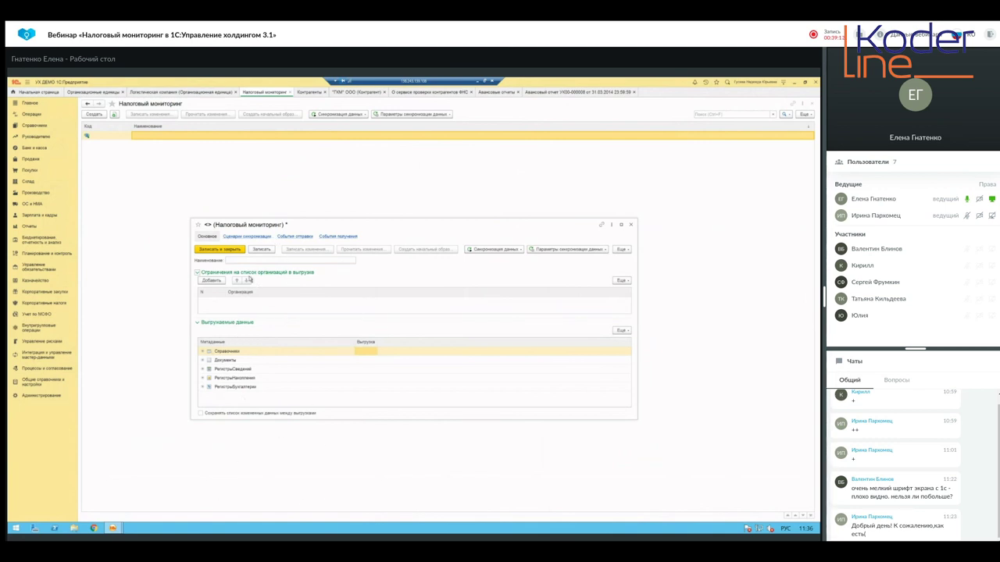
Collapse and re-expand the Ограничения на список организаций в выгрузке and Выгружаемые данные groups, and resize the Налоговый мониторинг form
{"action": "left_click", "coordinate": [241, 328]}
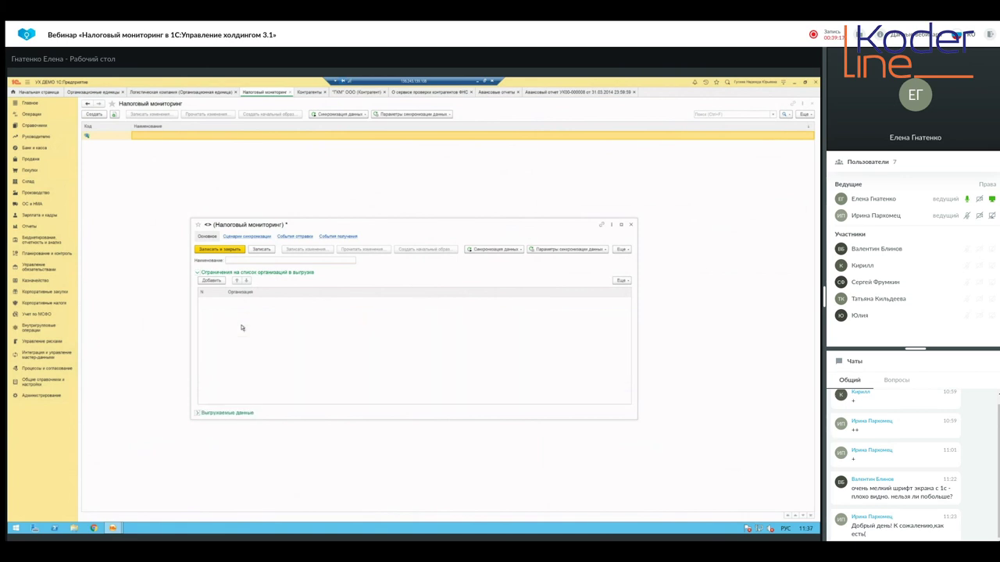
{"action": "left_click", "coordinate": [213, 274]}
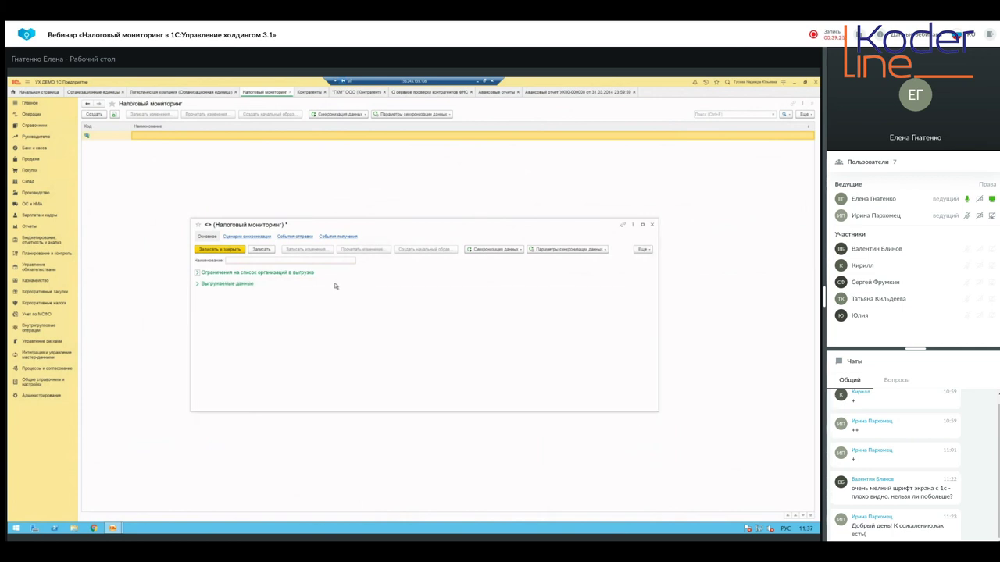
{"action": "left_click", "coordinate": [224, 283]}
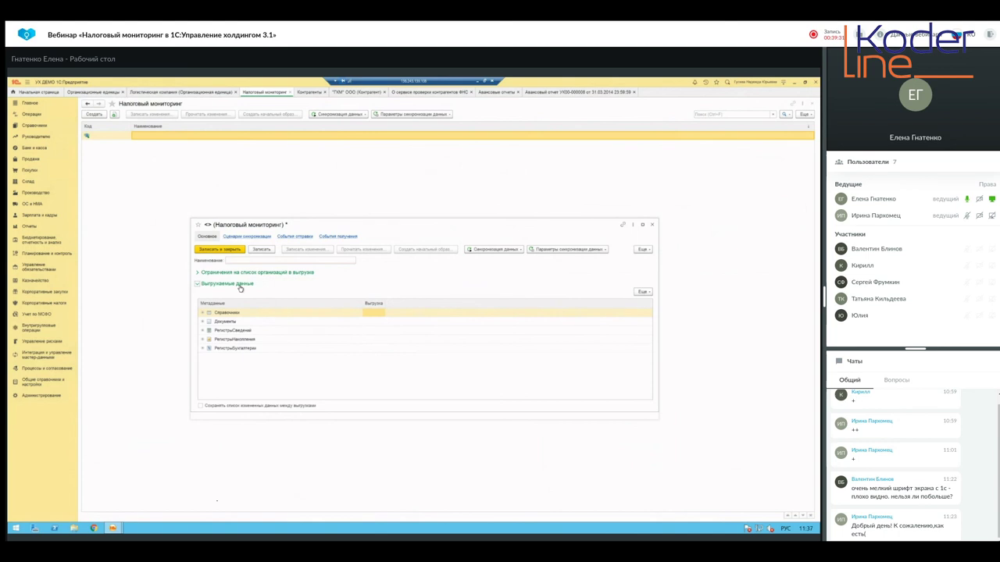
{"action": "left_click", "coordinate": [228, 273]}
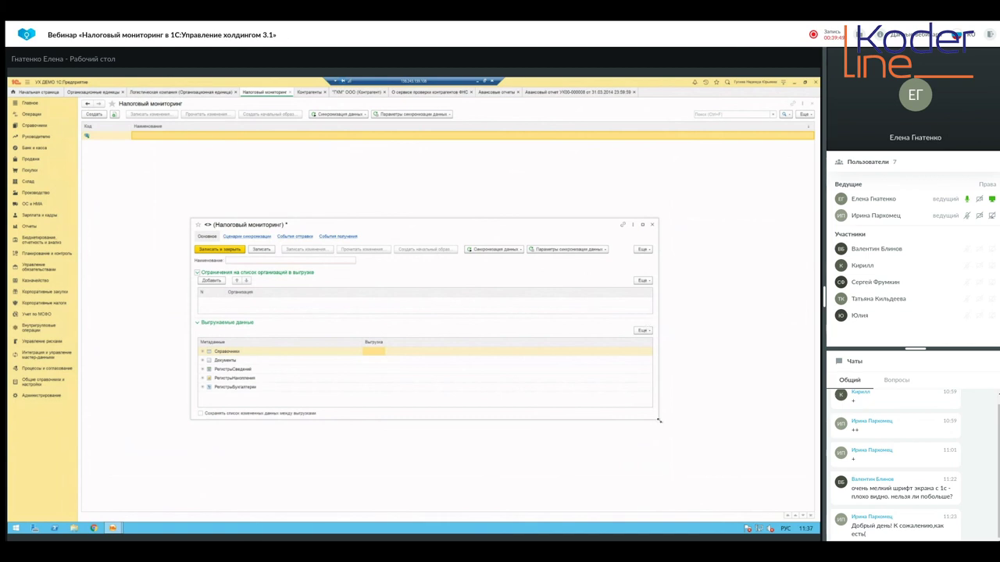
{"action": "left_click_drag", "start_coordinate": [599, 434], "coordinate": [601, 435]}
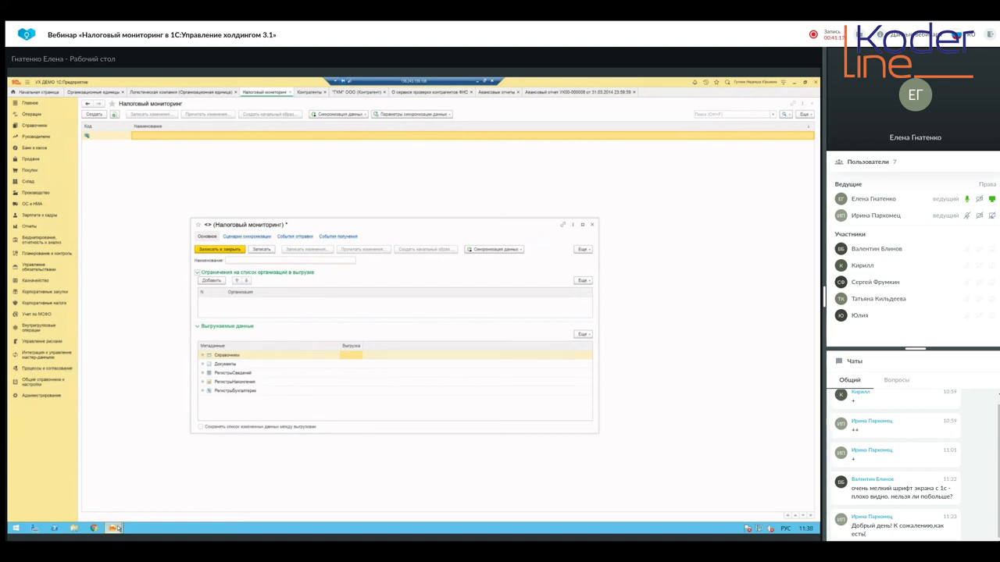
Switch to the inspector's УХ ДЕМО window, highlight the Пользователь value in the О программе information, and close it
{"action": "mouse_move", "coordinate": [114, 529]}
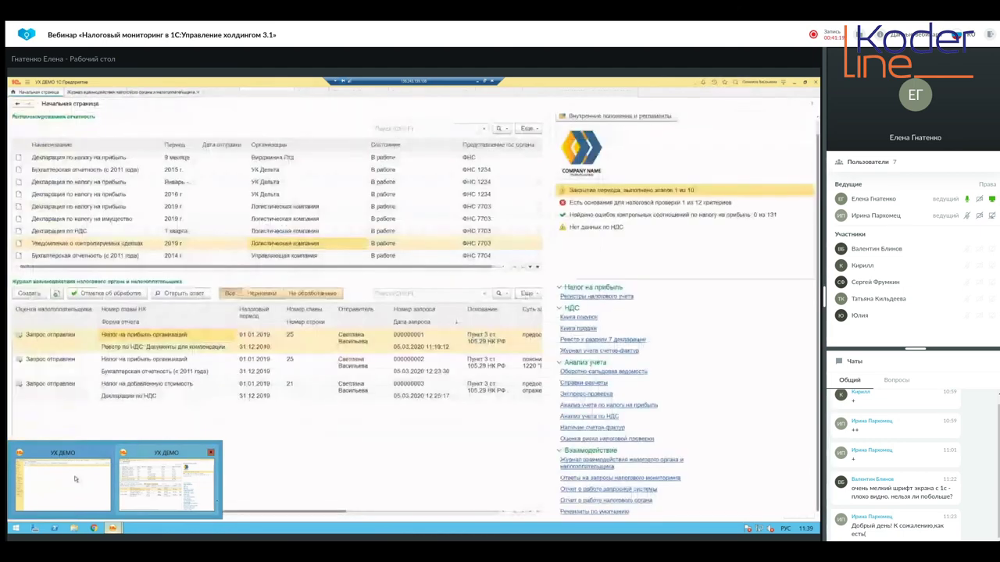
{"action": "left_click", "coordinate": [120, 474]}
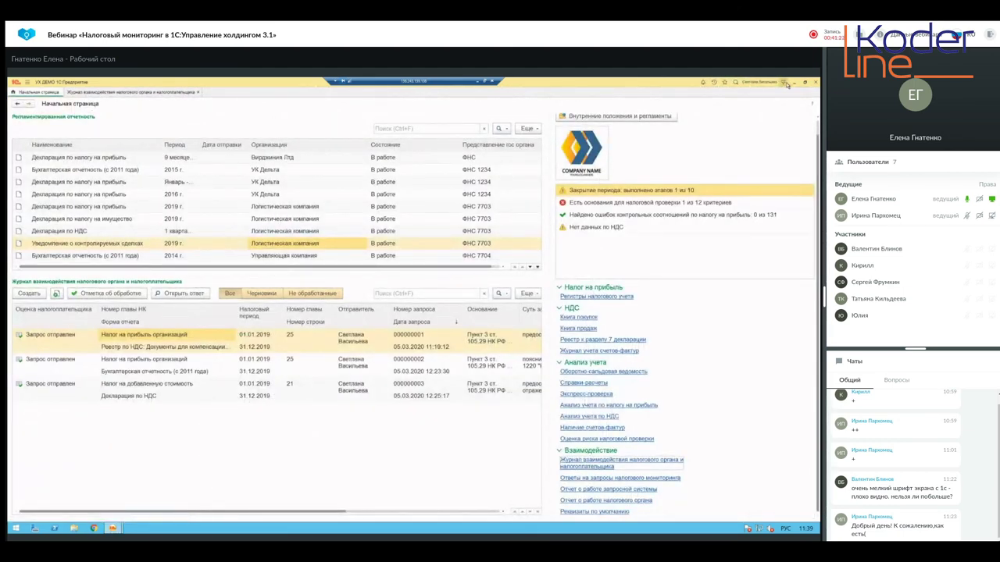
{"action": "left_click", "coordinate": [784, 82]}
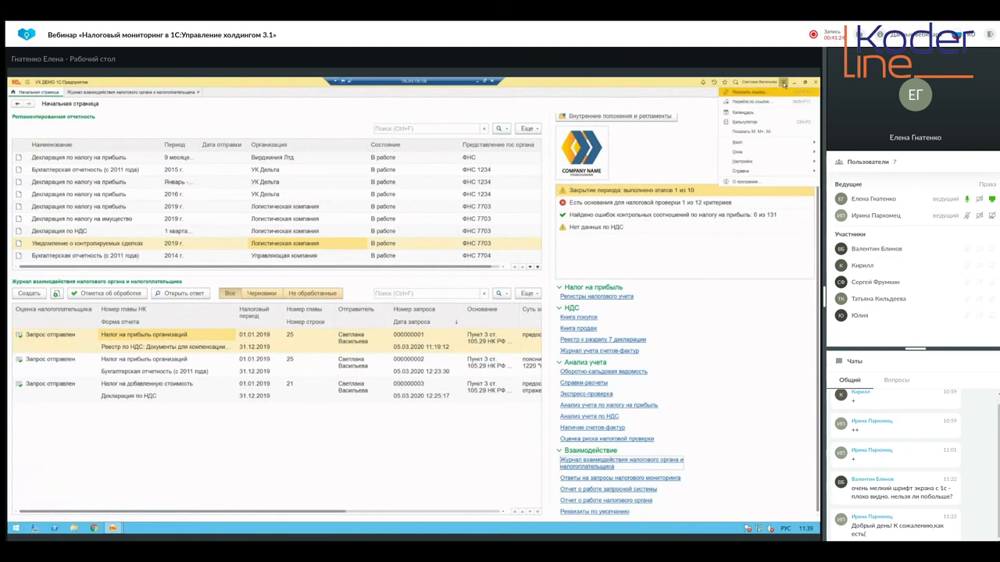
{"action": "left_click", "coordinate": [739, 191]}
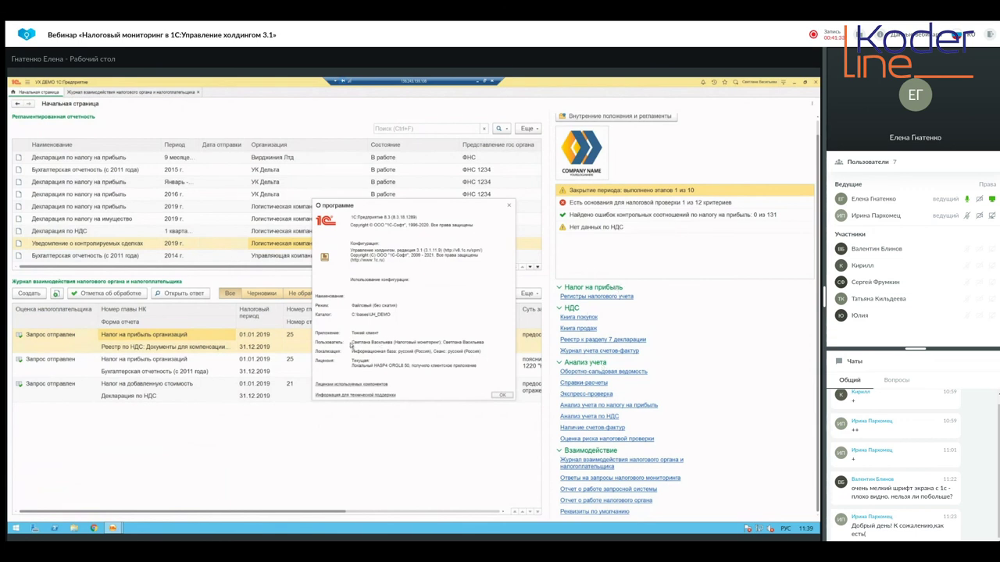
{"action": "left_click_drag", "start_coordinate": [352, 342], "coordinate": [484, 342]}
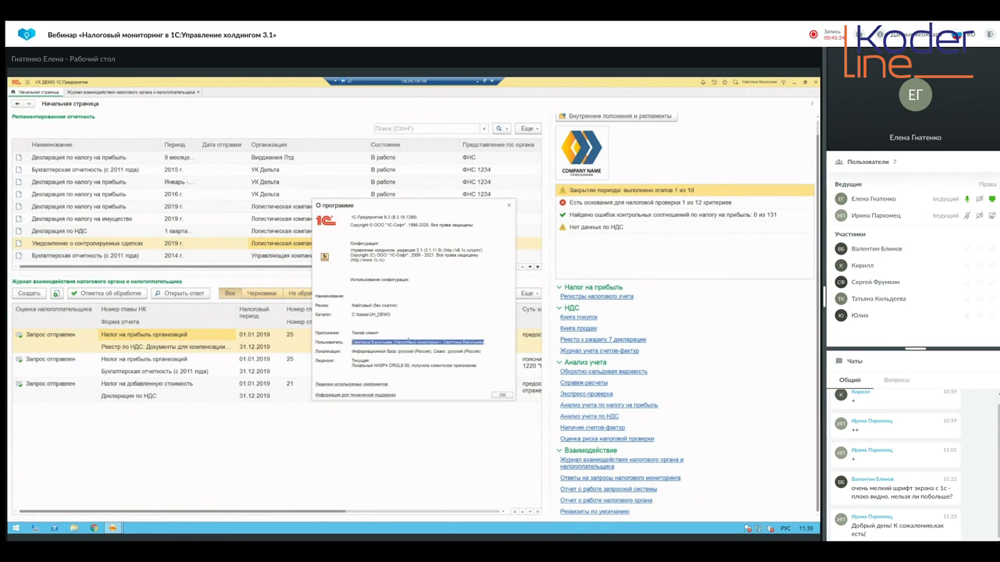
{"action": "left_click", "coordinate": [504, 396]}
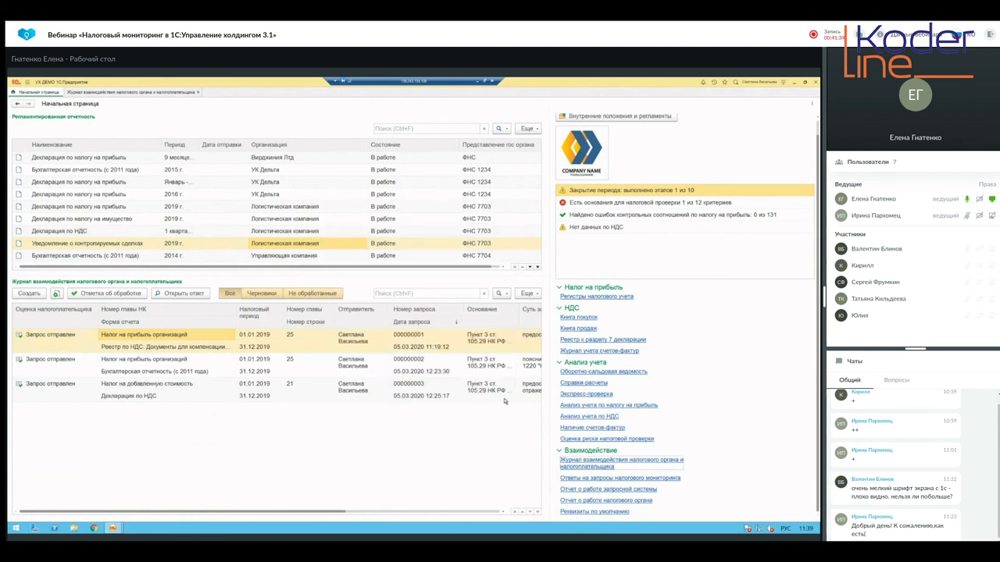